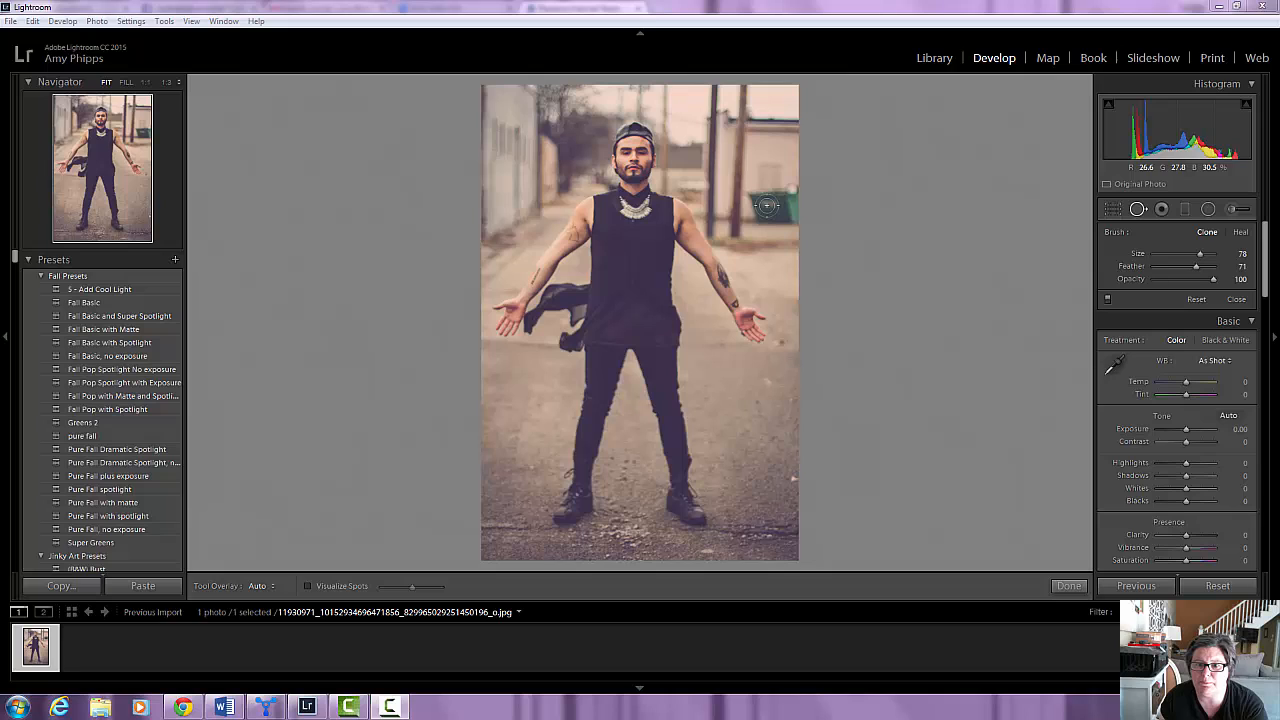
Set the clone brush to size 79 and feather 64, and dismiss the Windows color scheme prompt
mouse_move(1200, 256)
mouse_down()
mouse_move(1180, 256)
mouse_move(1191, 256)
mouse_up()
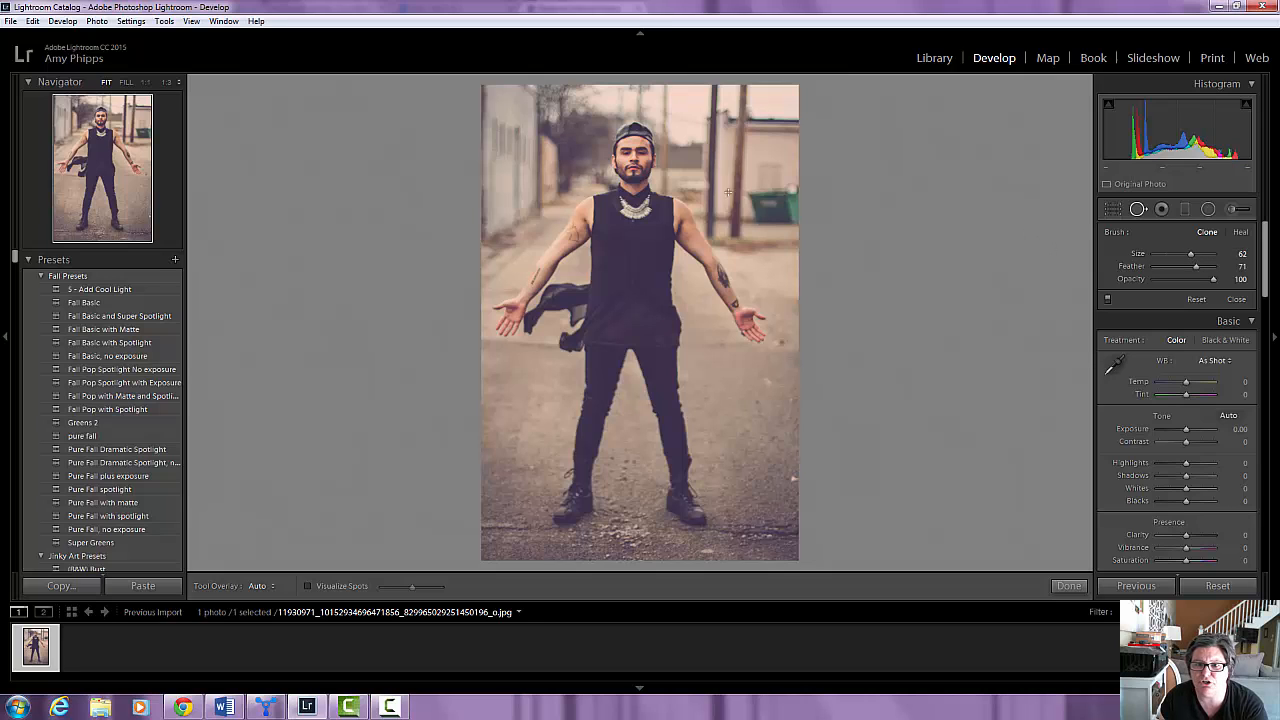
scroll(779, 198, up, 6)
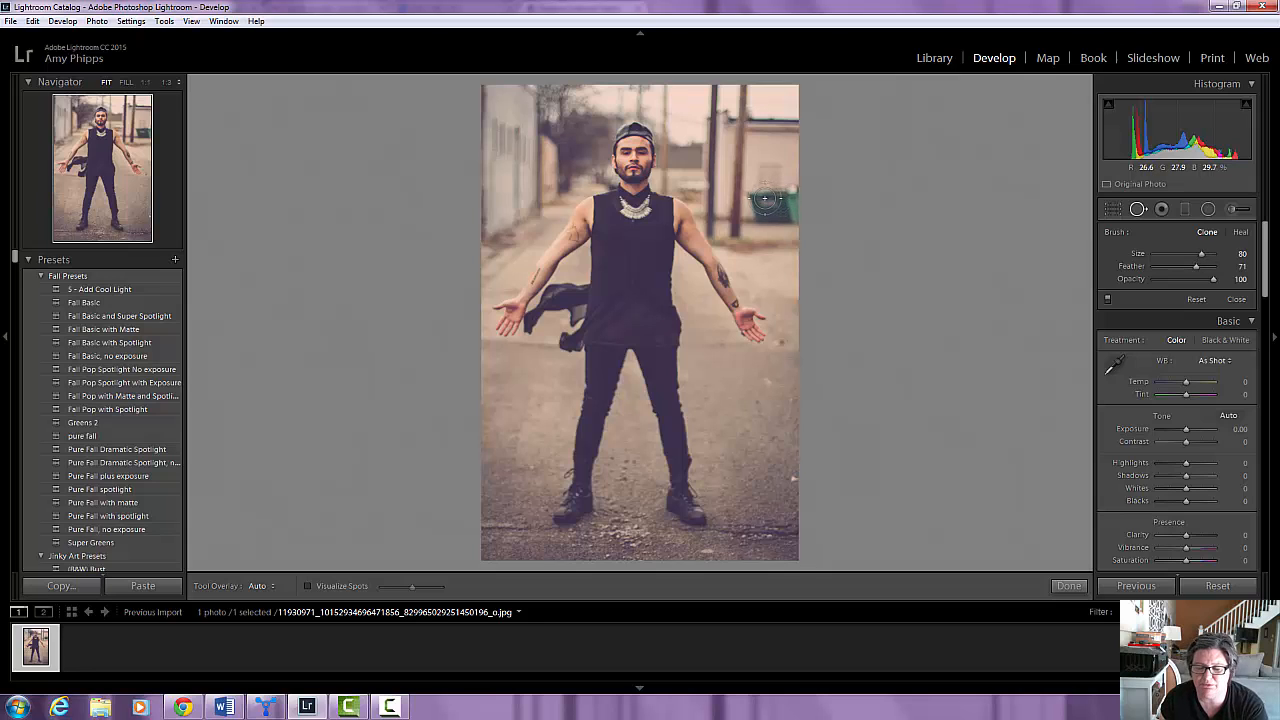
scroll(800, 205, down, 1)
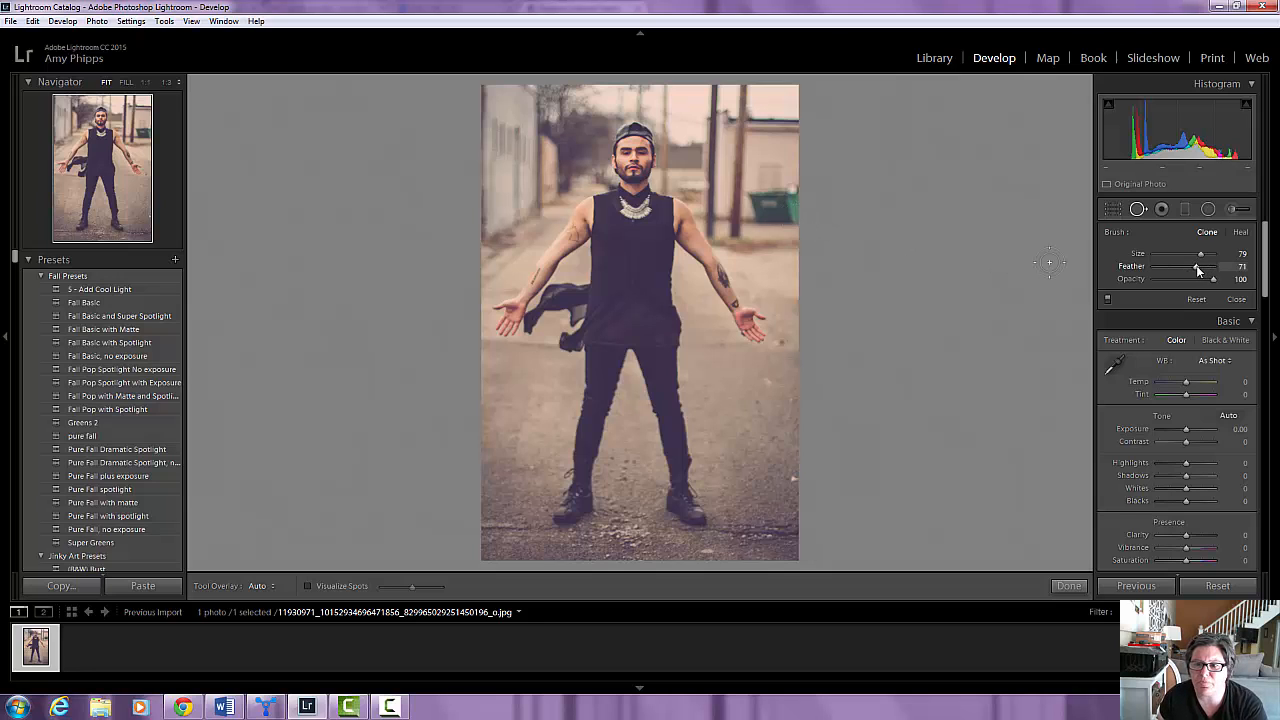
drag(1198, 270, 1208, 270)
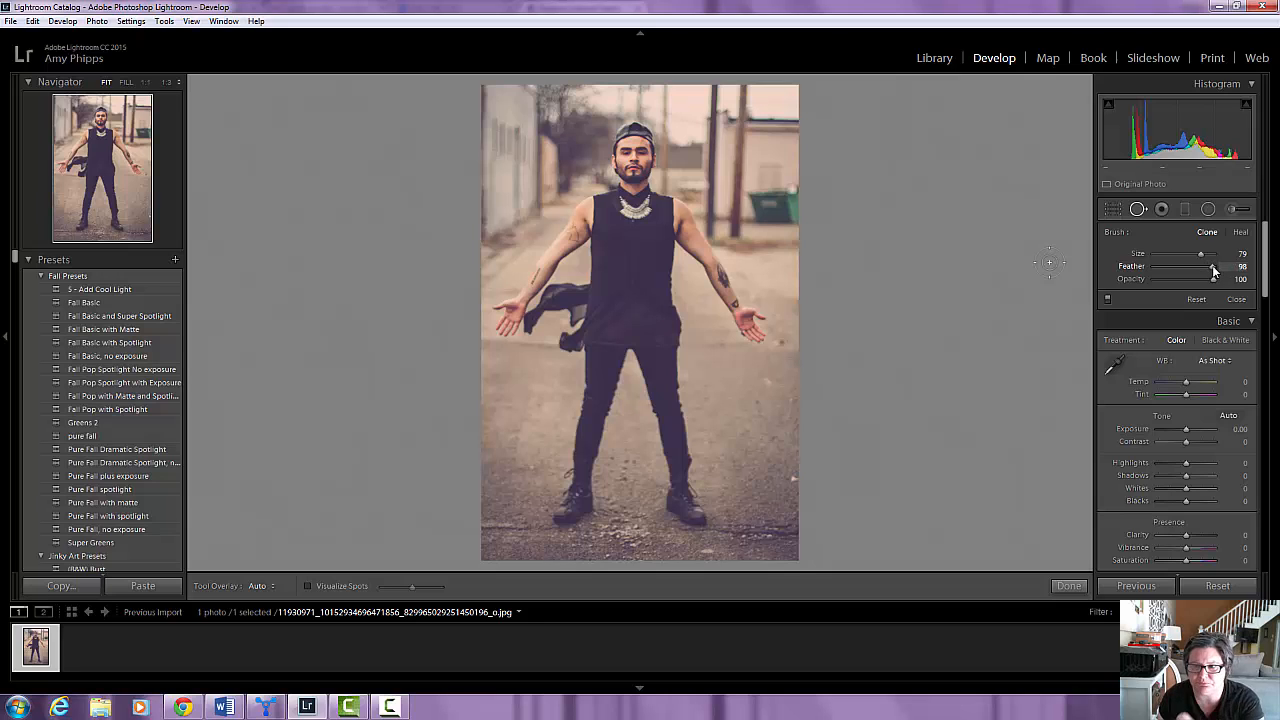
drag(1212, 265, 1170, 268)
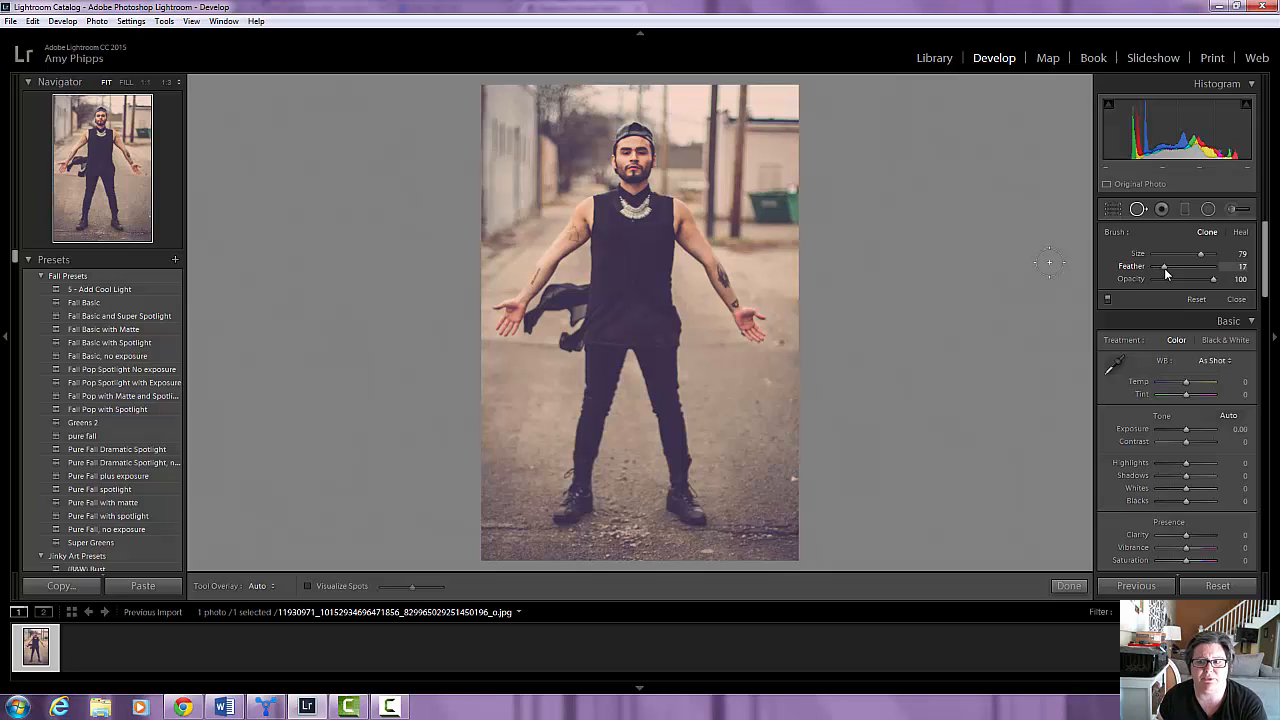
drag(1175, 271, 1181, 272)
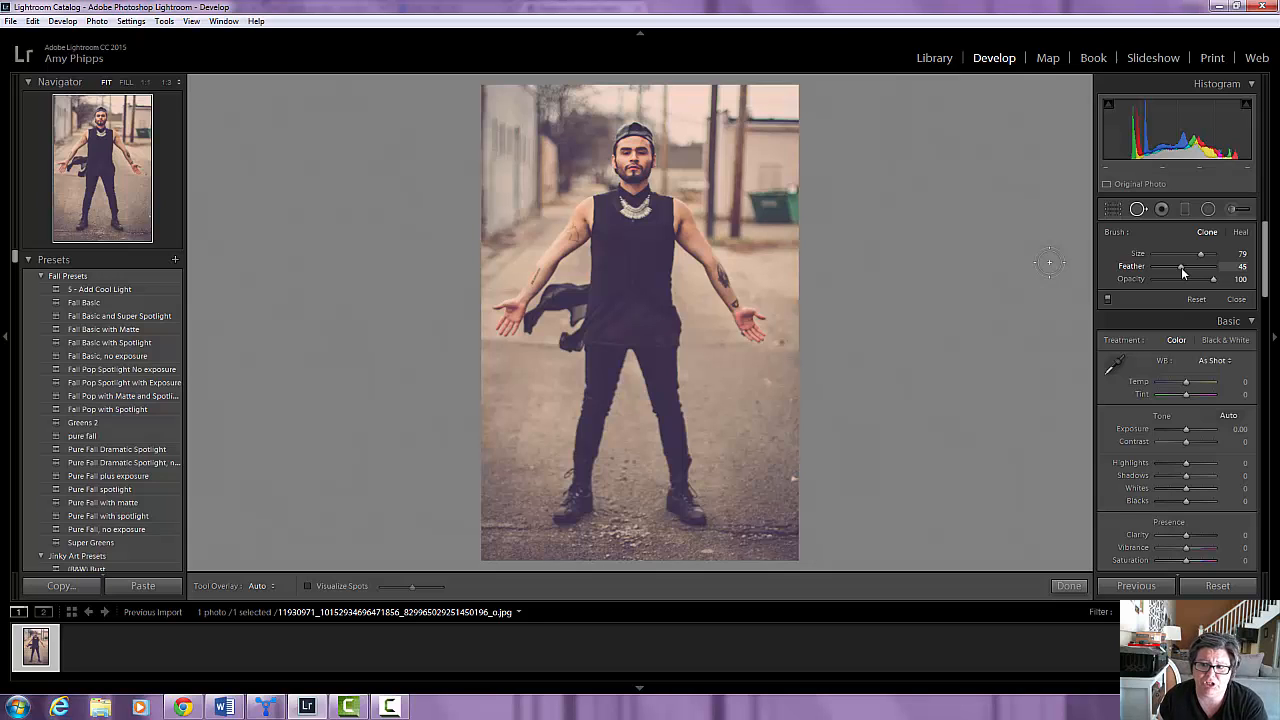
drag(1181, 267, 1192, 266)
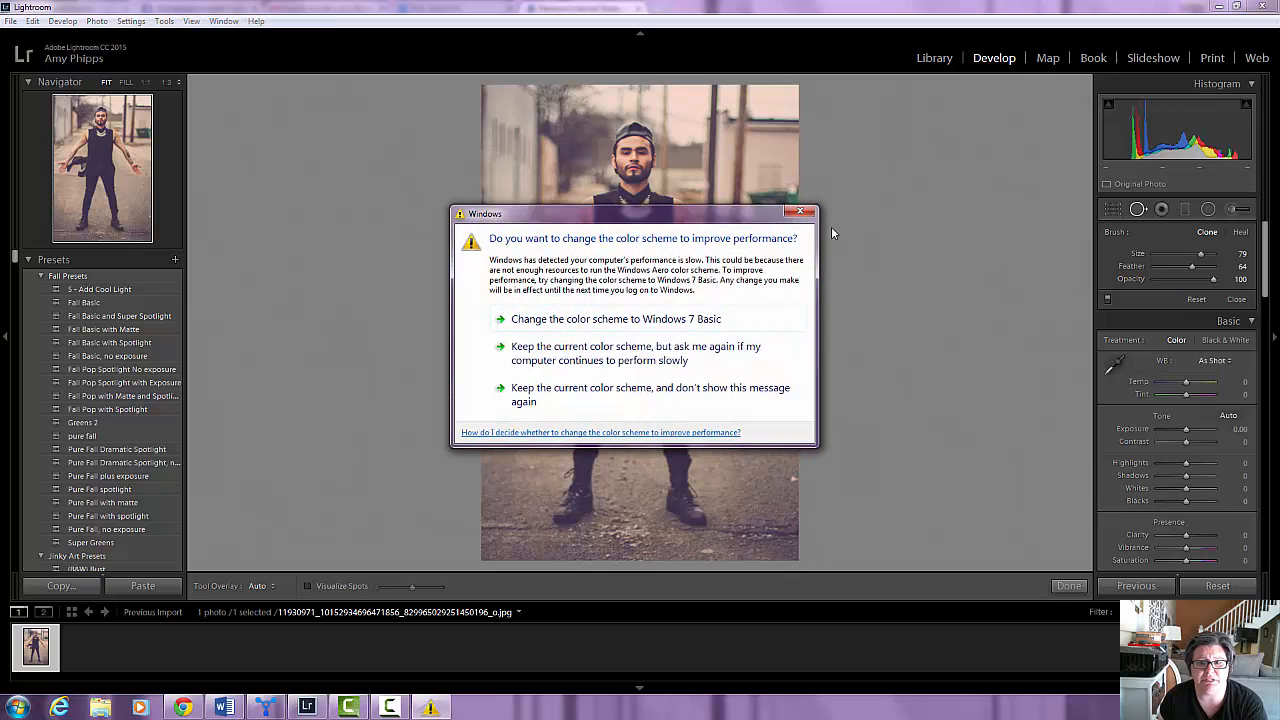
click(803, 211)
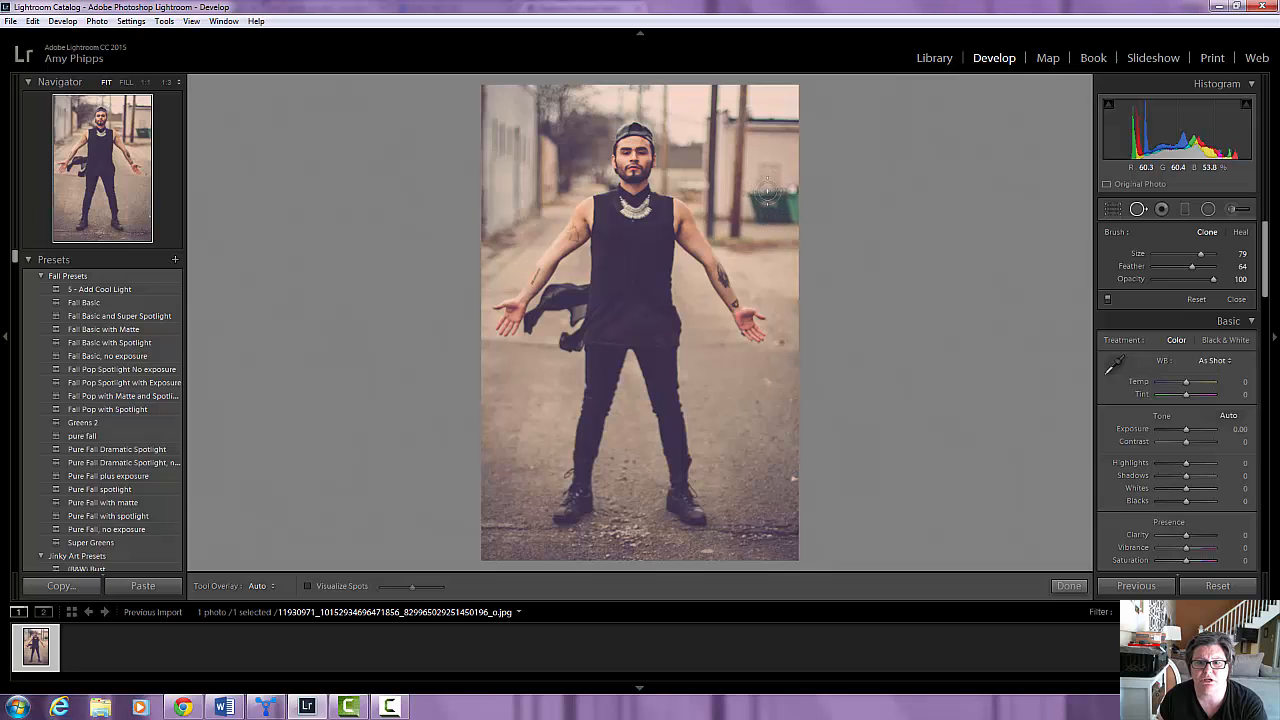
Clone over the upper part of the green dumpster, sampling from the white wall above it, with the spot's feather at 58
drag(760, 196, 797, 196)
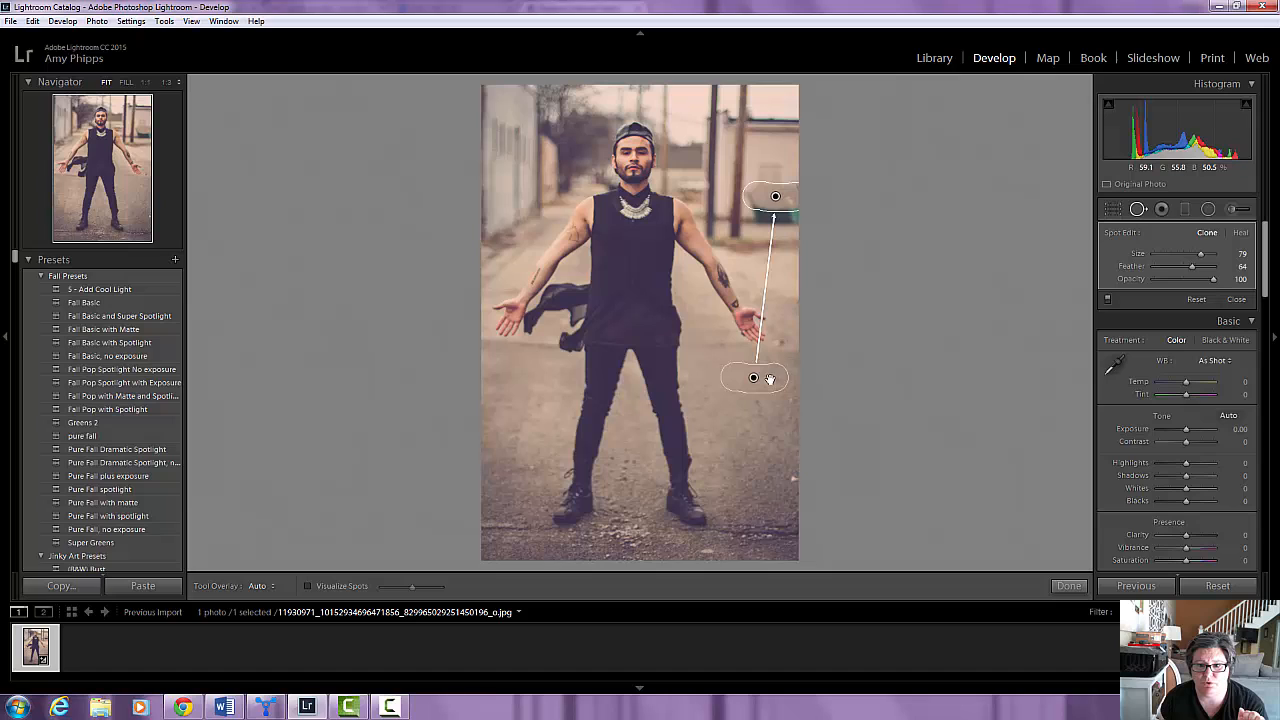
mouse_move(769, 378)
mouse_down()
mouse_move(766, 218)
mouse_move(782, 158)
mouse_move(801, 163)
mouse_move(787, 150)
mouse_up()
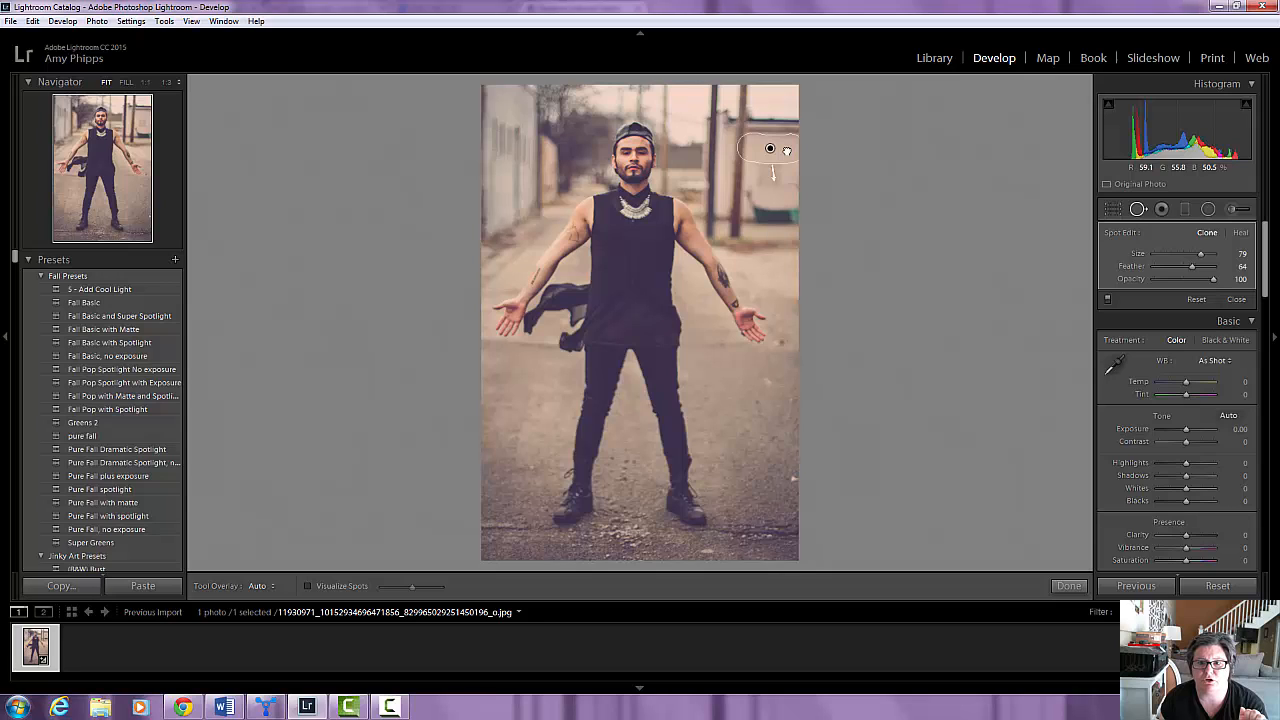
drag(787, 150, 787, 150)
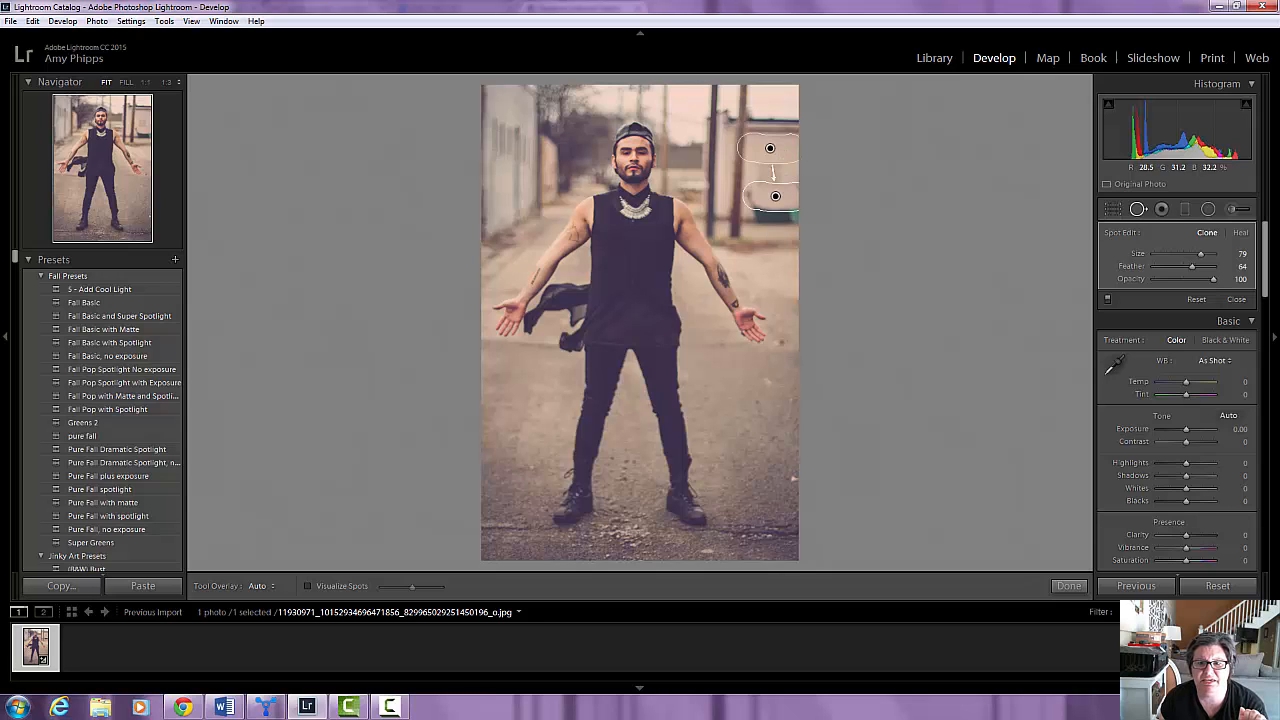
drag(757, 198, 794, 194)
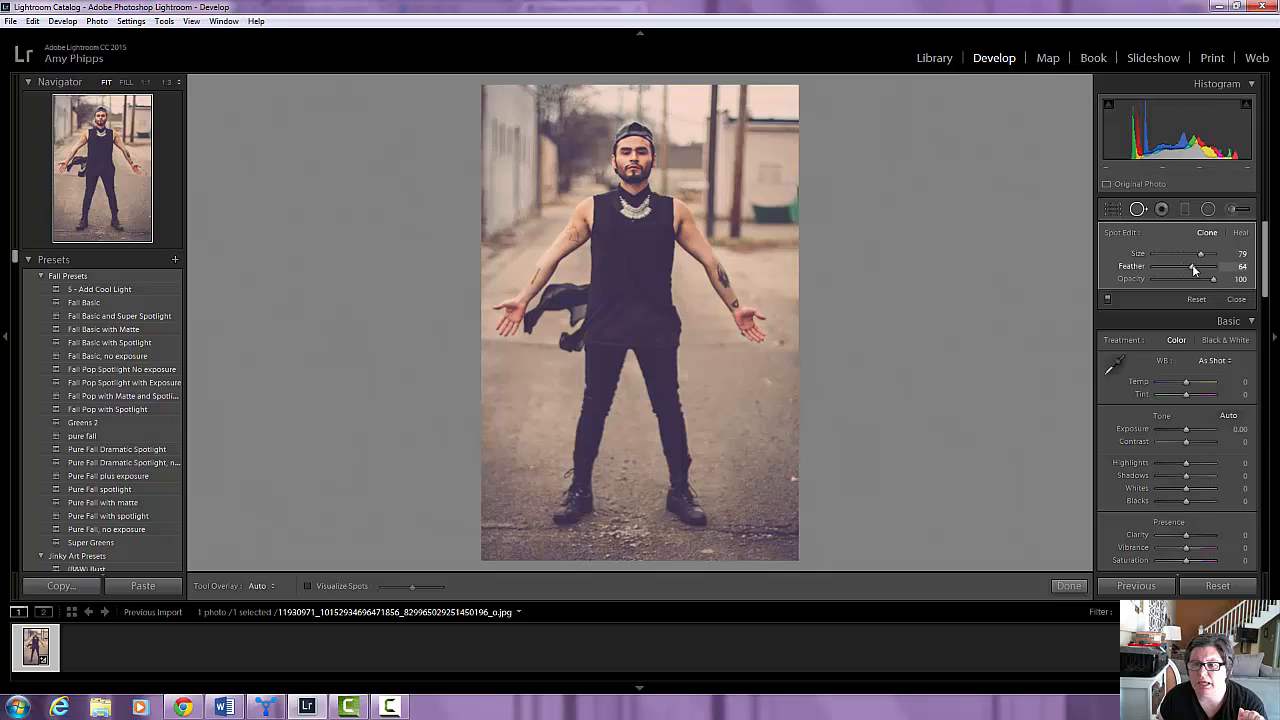
mouse_move(1193, 270)
mouse_down()
mouse_move(1205, 270)
mouse_move(1164, 275)
mouse_move(1190, 267)
mouse_up()
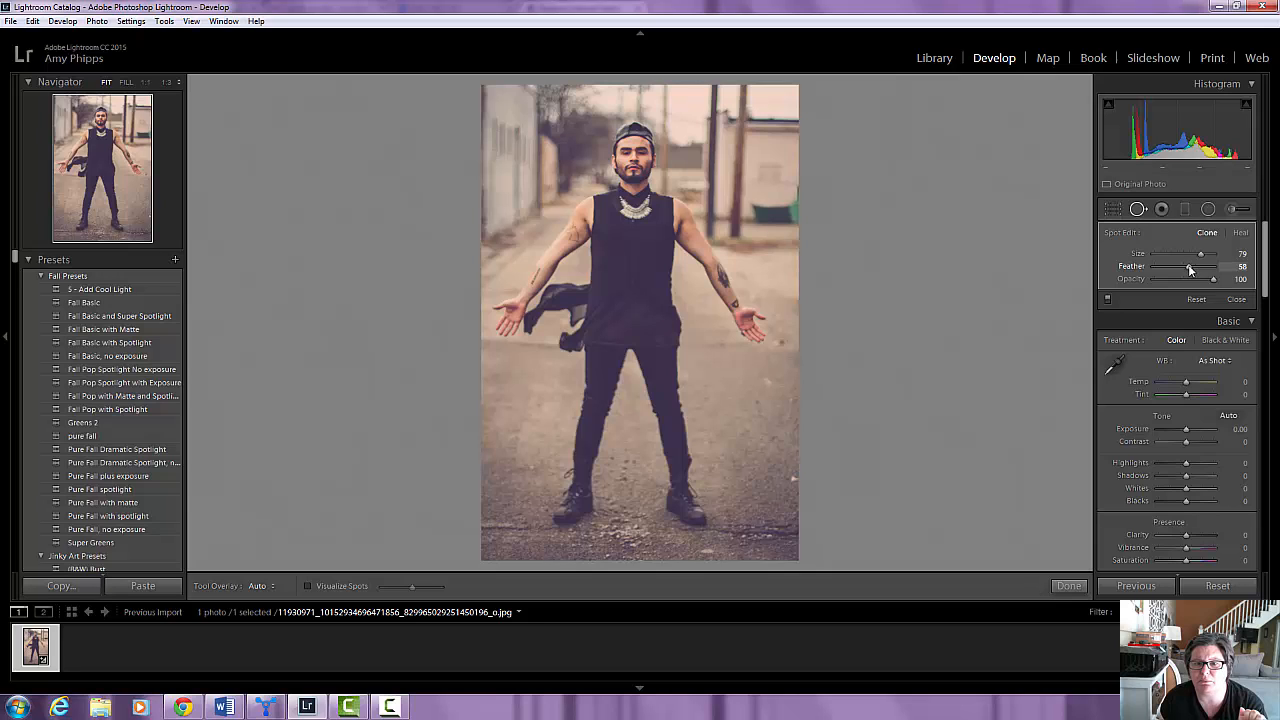
click(768, 192)
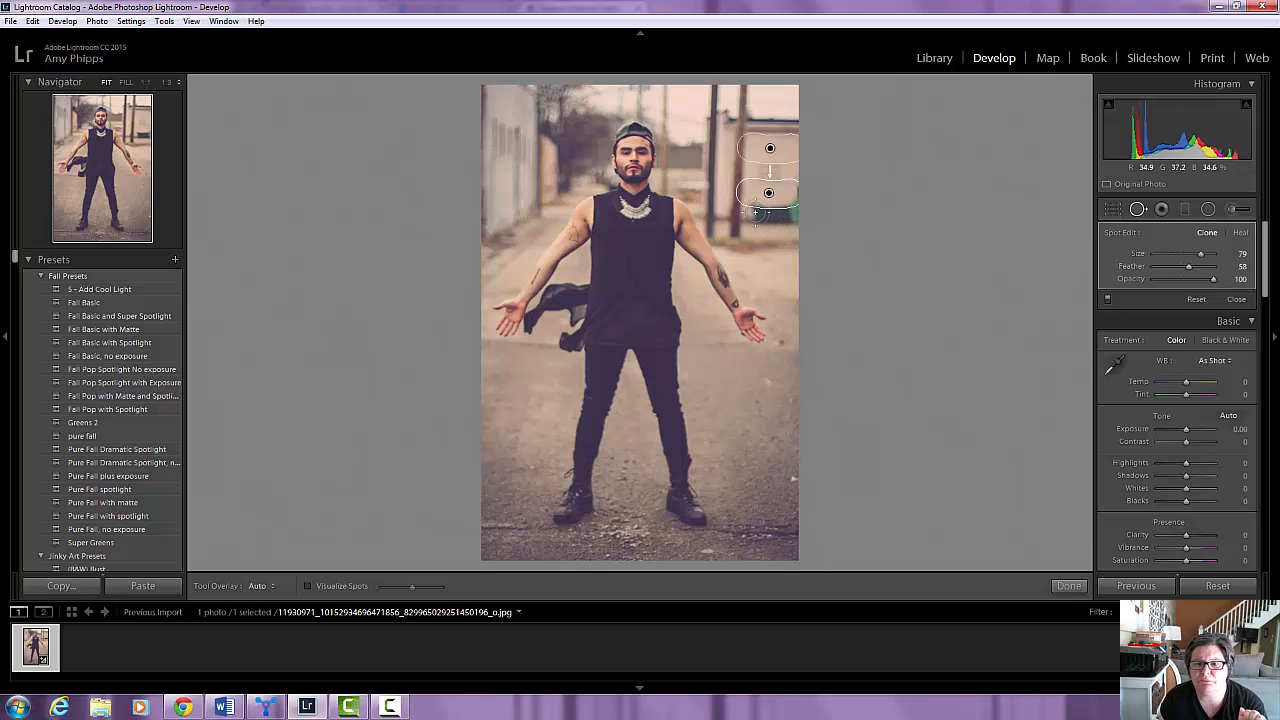
Clone over the lower part of the dumpster using the wall above as the source, and set that spot's feather to 70
drag(756, 212, 796, 212)
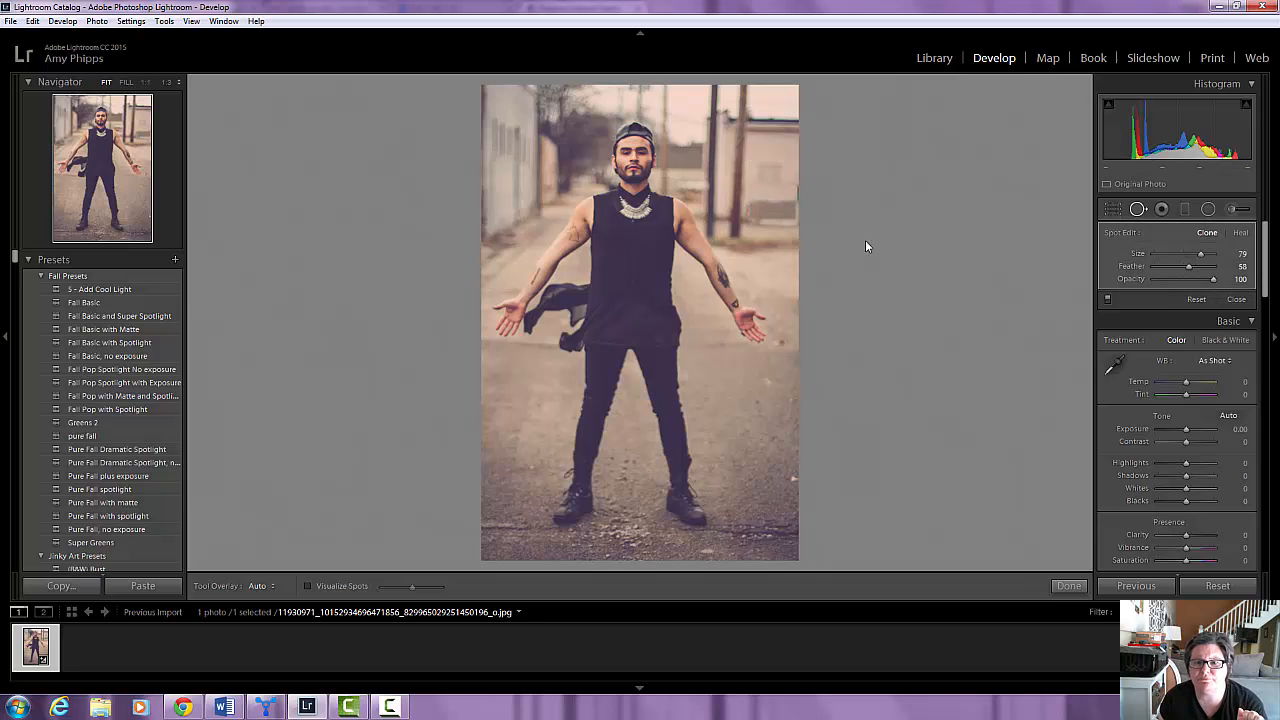
mouse_move(714, 163)
mouse_down()
mouse_move(792, 170)
mouse_move(792, 151)
mouse_up()
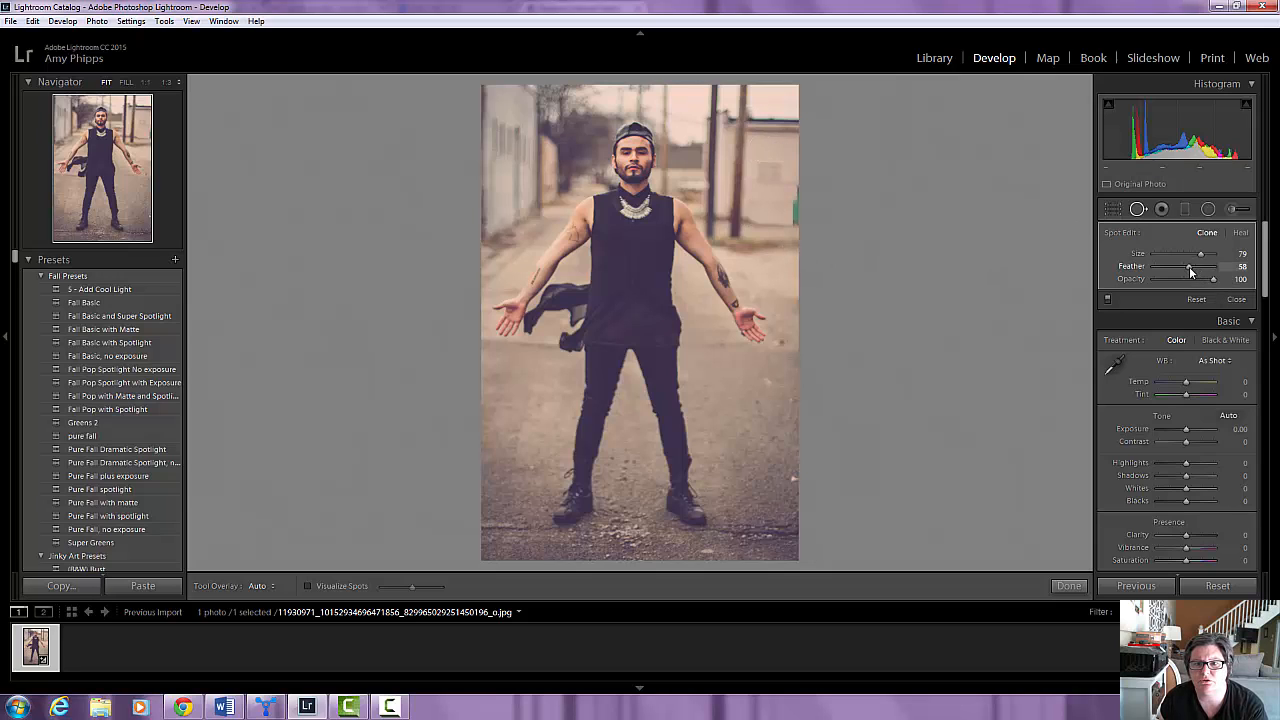
drag(1190, 272, 1197, 272)
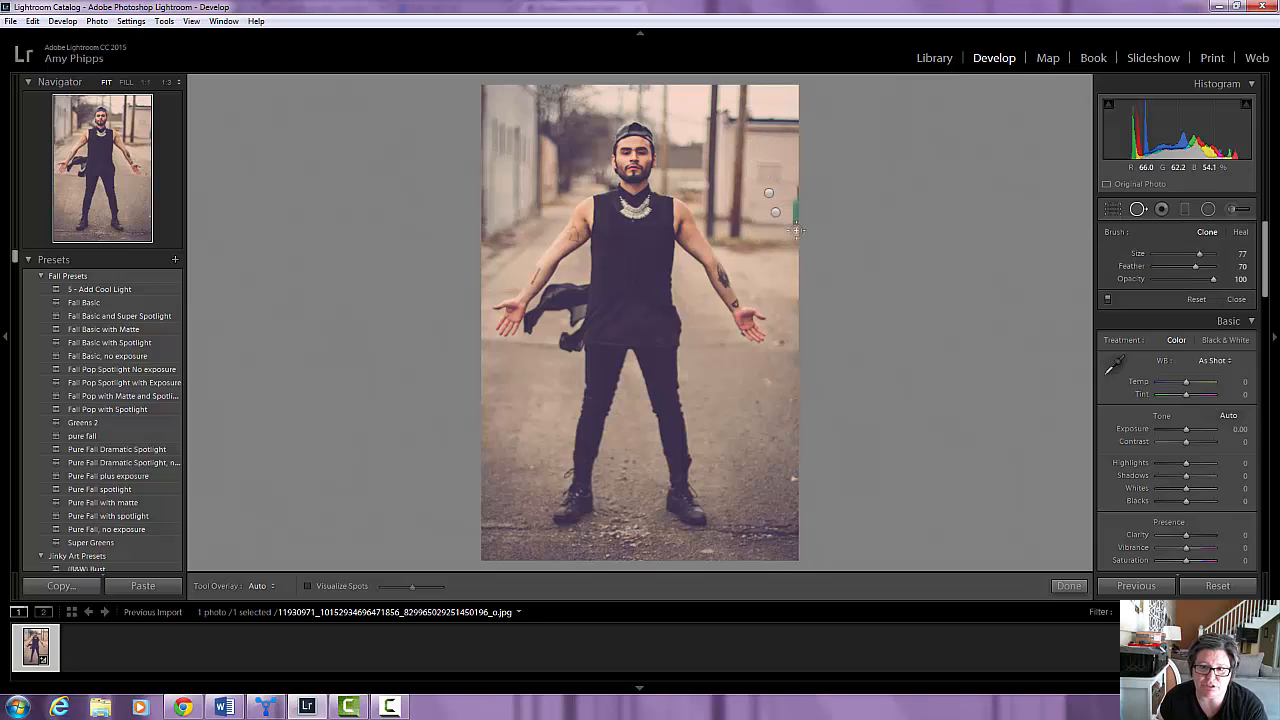
Clone out the green strip at the photo's right edge and the band across the wall, sampling from clean wall, and close Spot Removal
drag(797, 232, 796, 188)
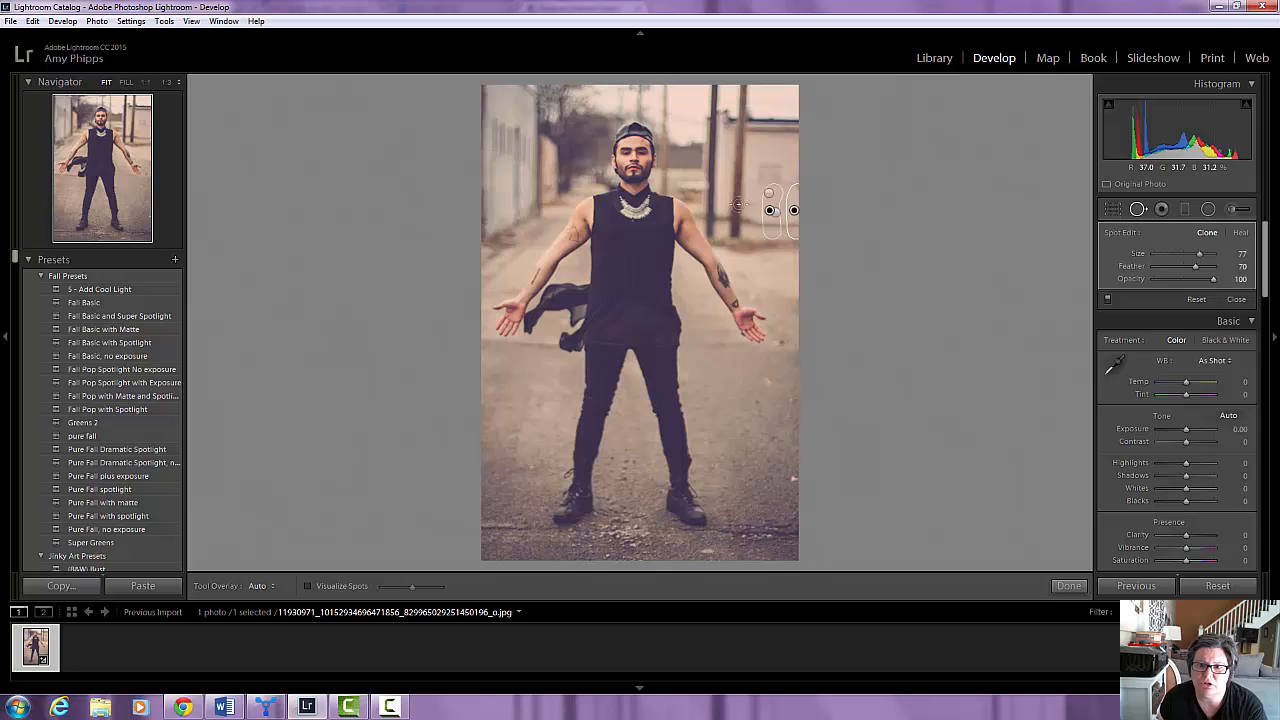
drag(737, 204, 797, 206)
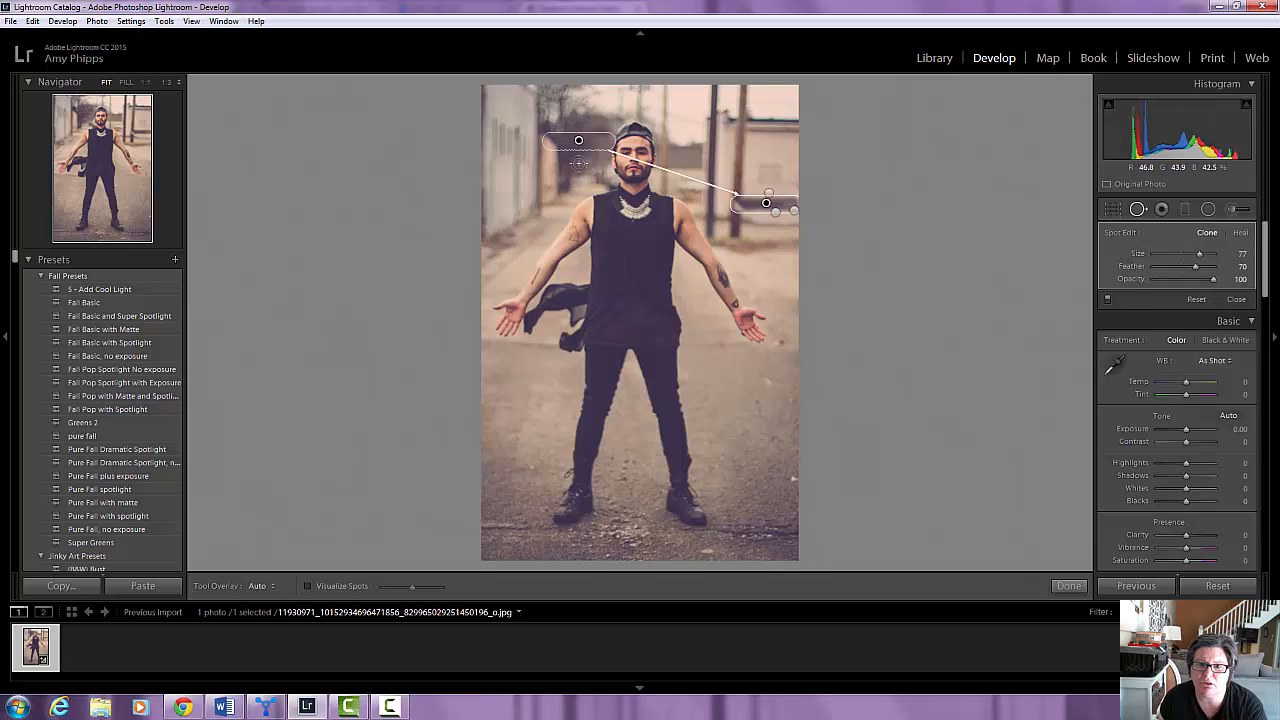
mouse_move(578, 142)
mouse_down()
mouse_move(690, 180)
mouse_move(778, 171)
mouse_move(750, 153)
mouse_up()
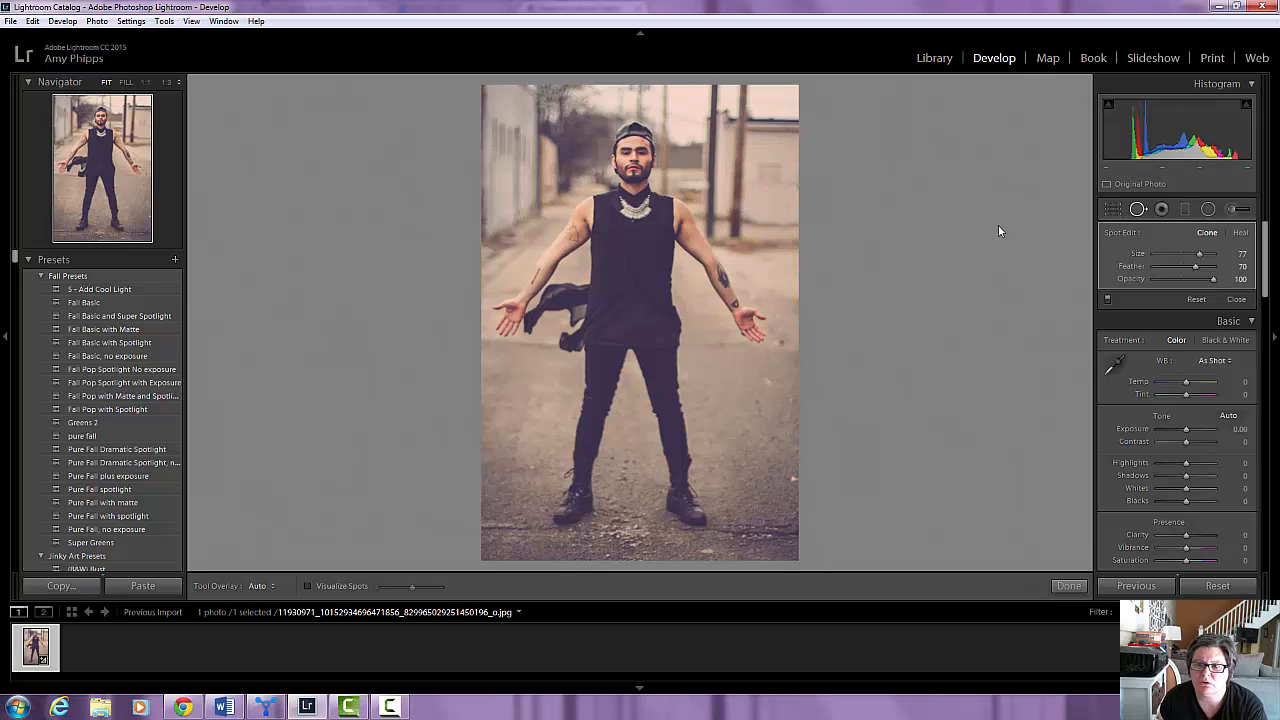
click(1237, 300)
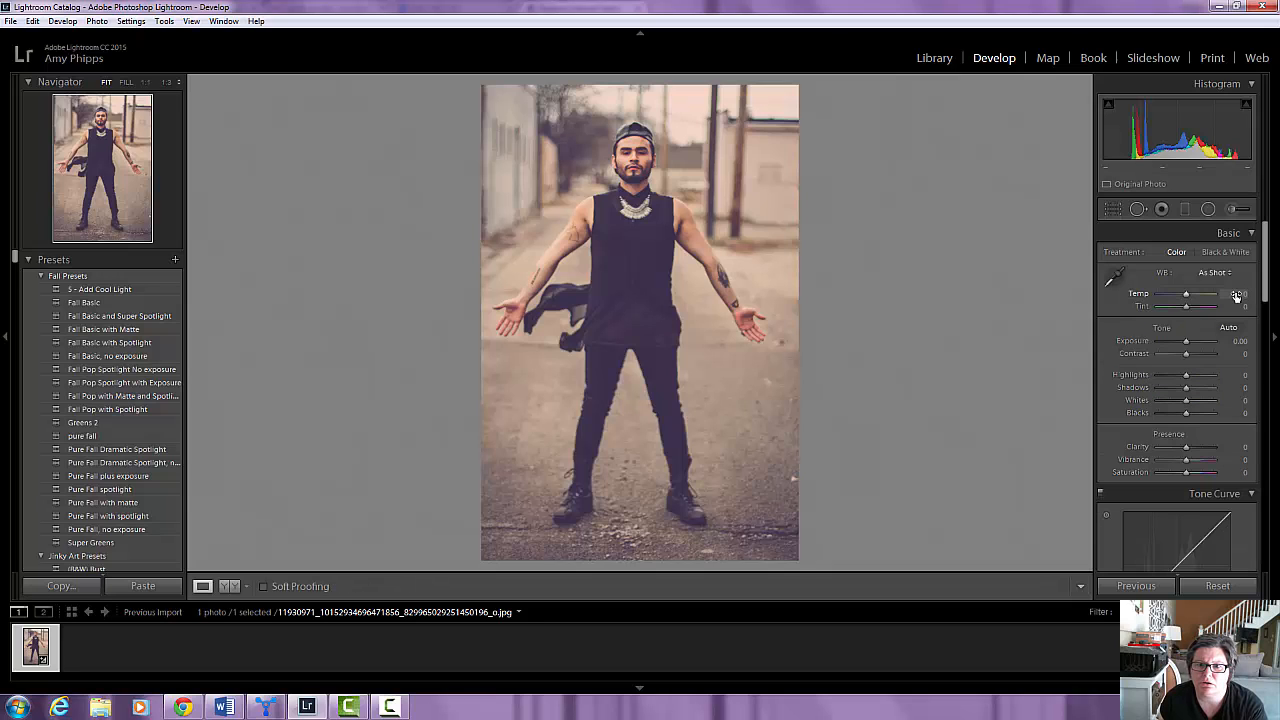
Paint the cloned wall area with a size 5 adjustment brush, using the 4-5 PP Add Clarity effect with Clarity at -45
click(1233, 211)
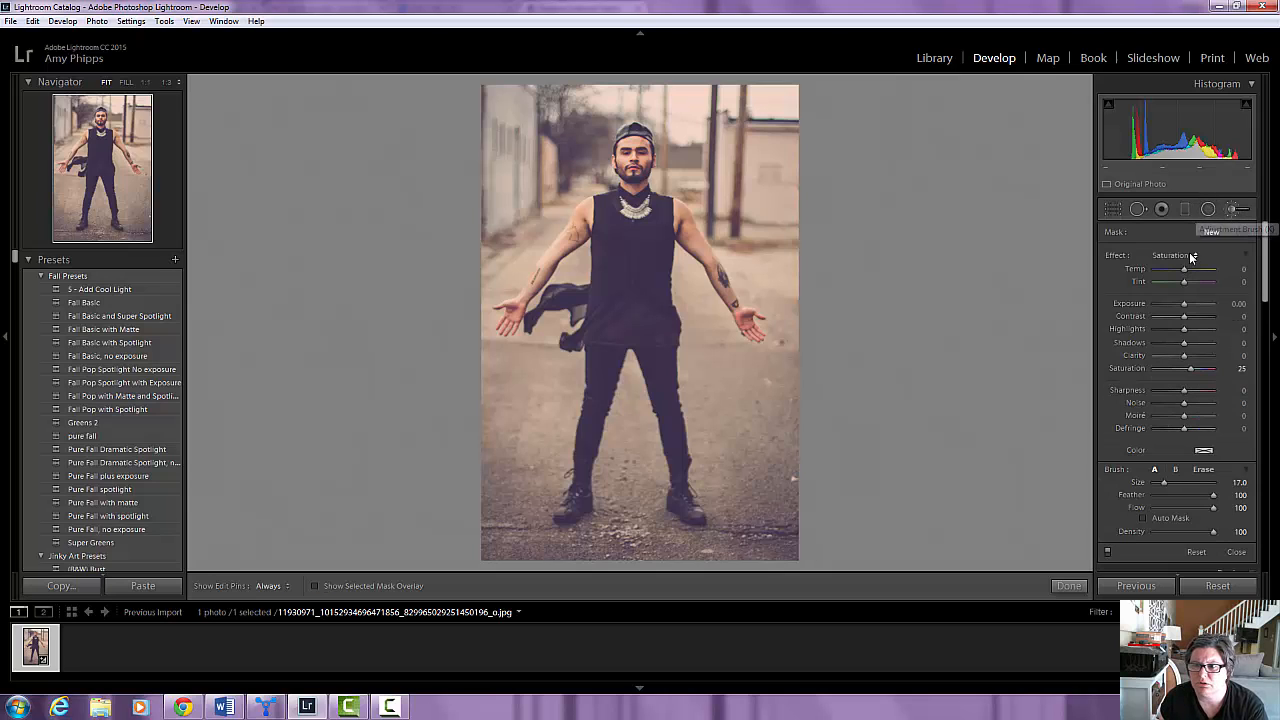
click(1196, 257)
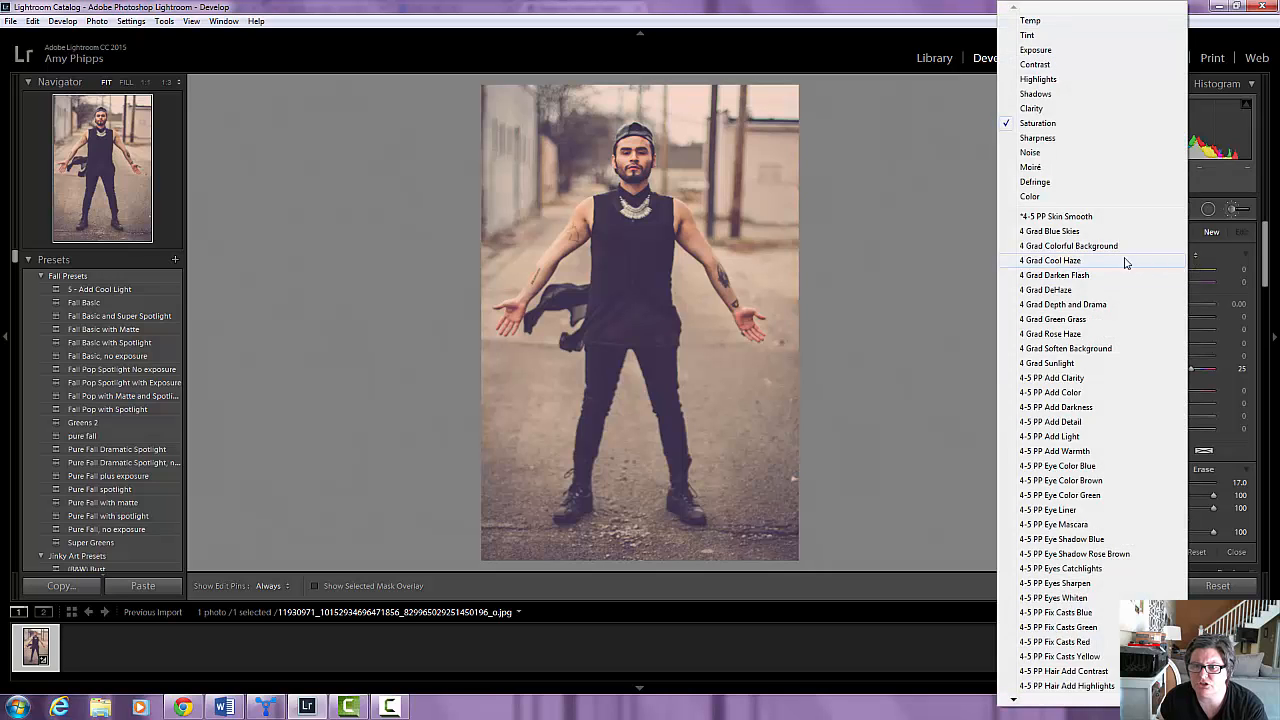
click(1072, 378)
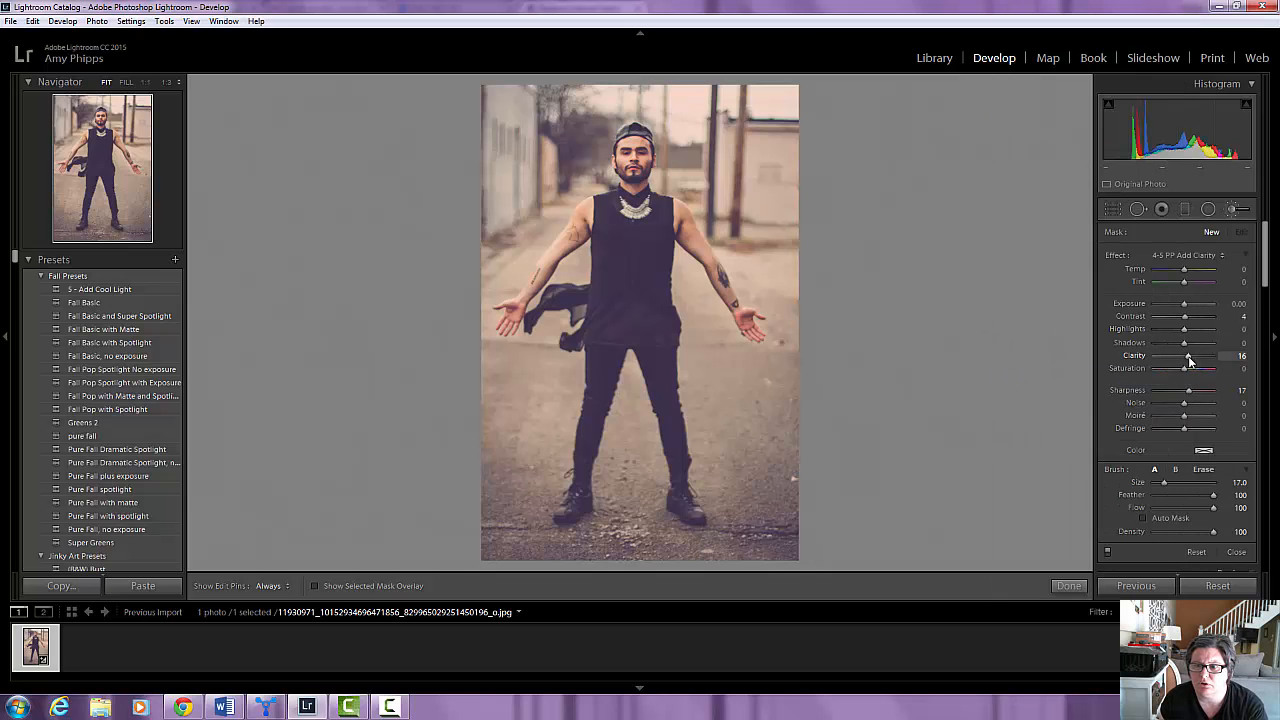
drag(1188, 358, 1177, 359)
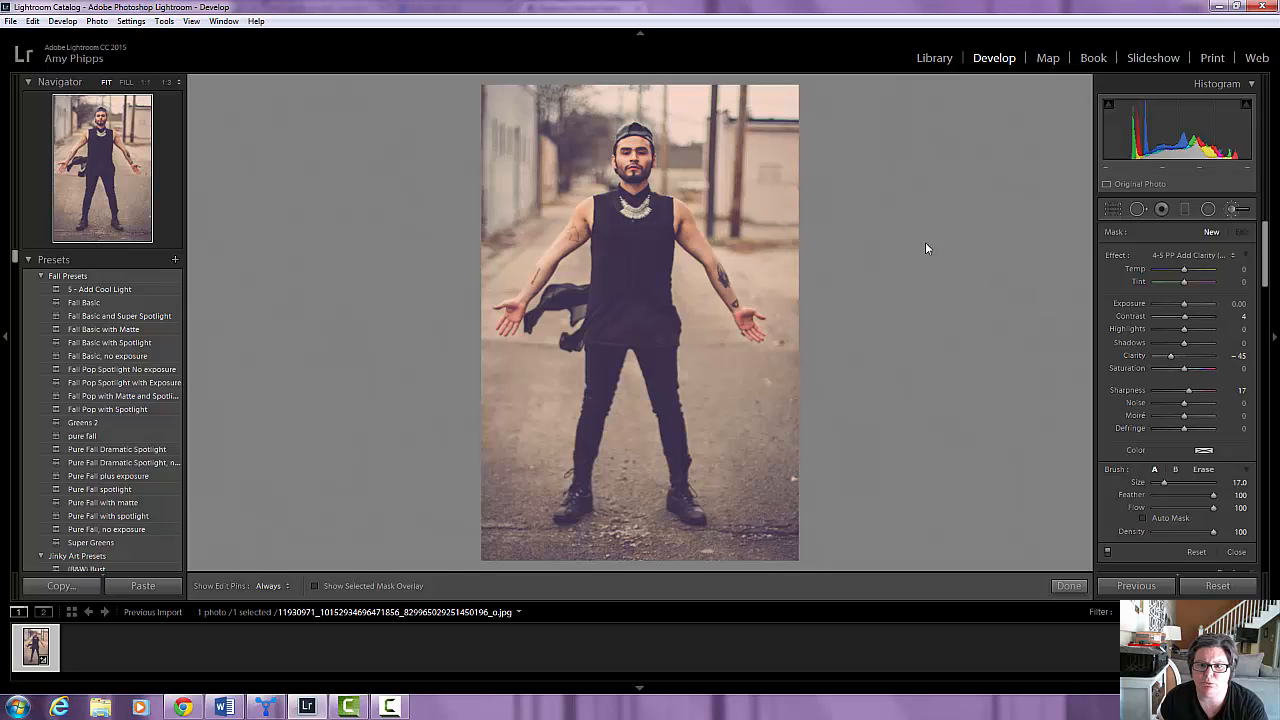
scroll(788, 190, down, 4)
scroll(786, 189, down, 2)
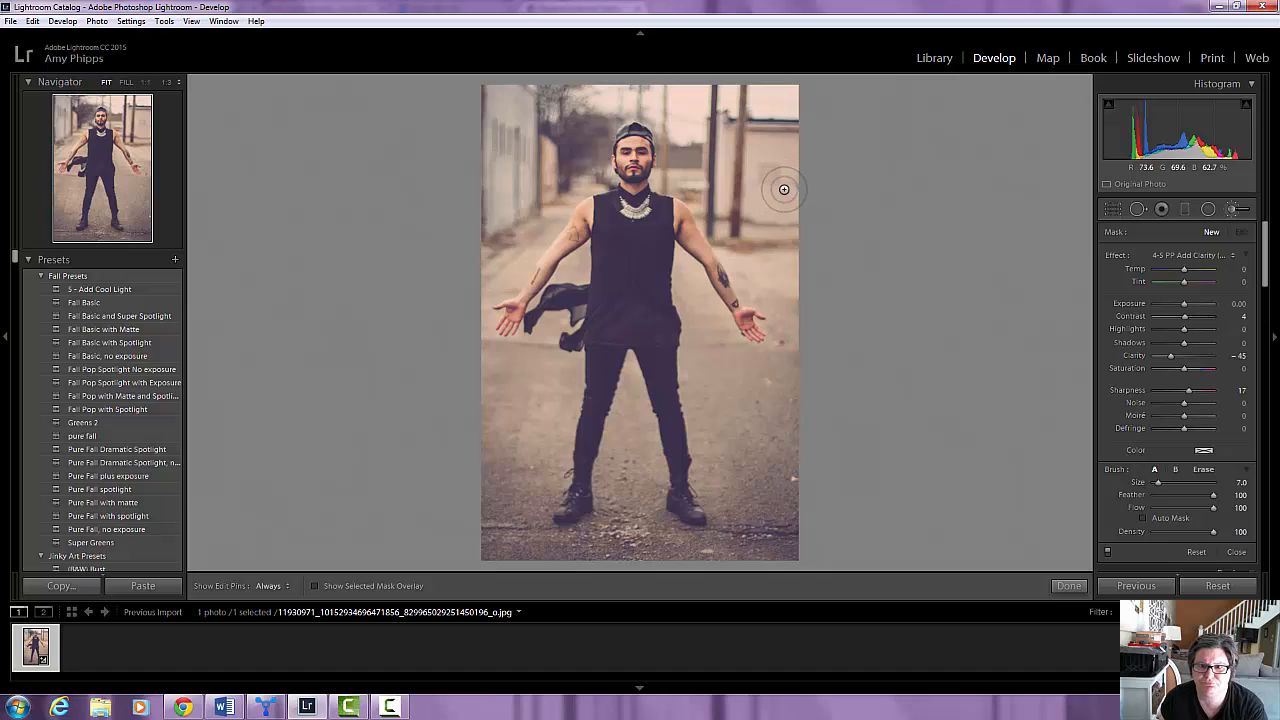
key(h)
mouse_move(789, 189)
mouse_down()
mouse_move(792, 211)
mouse_move(768, 163)
mouse_move(756, 165)
mouse_move(761, 214)
mouse_move(745, 217)
mouse_move(776, 219)
mouse_move(760, 222)
mouse_move(790, 172)
mouse_move(749, 179)
mouse_move(797, 180)
mouse_move(770, 215)
mouse_move(757, 181)
mouse_move(798, 182)
mouse_move(794, 162)
mouse_up()
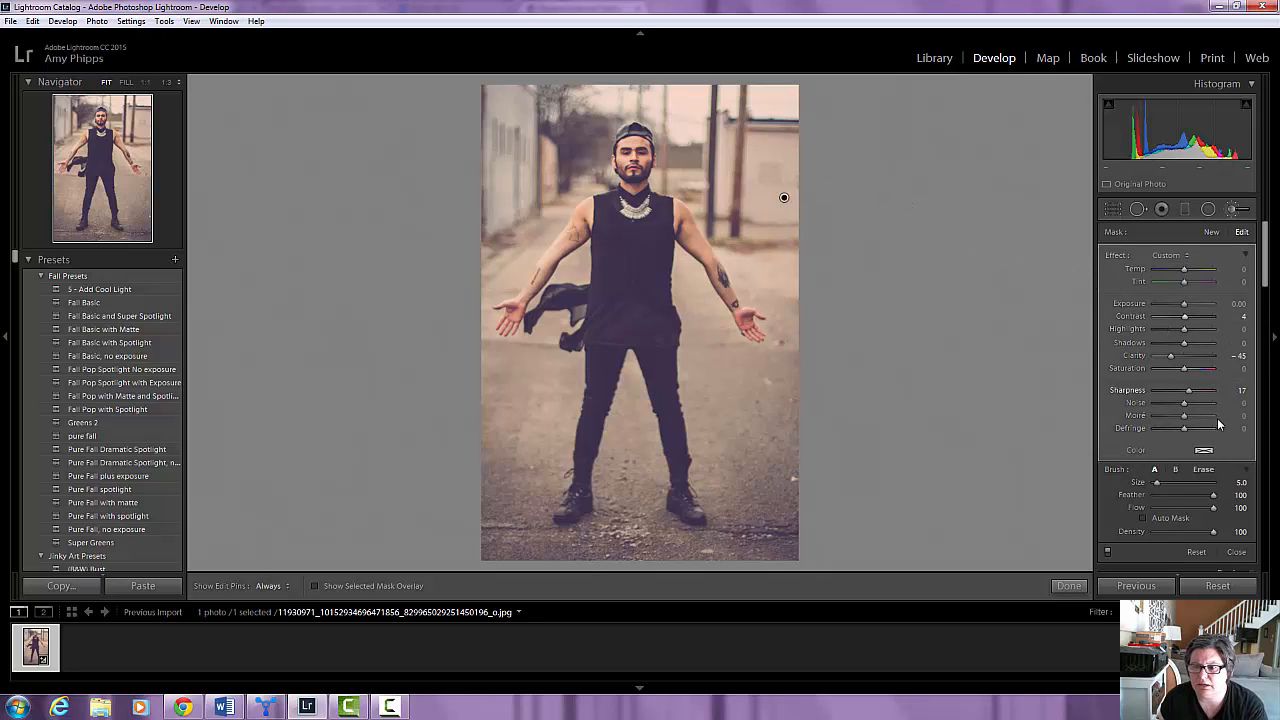
click(1237, 552)
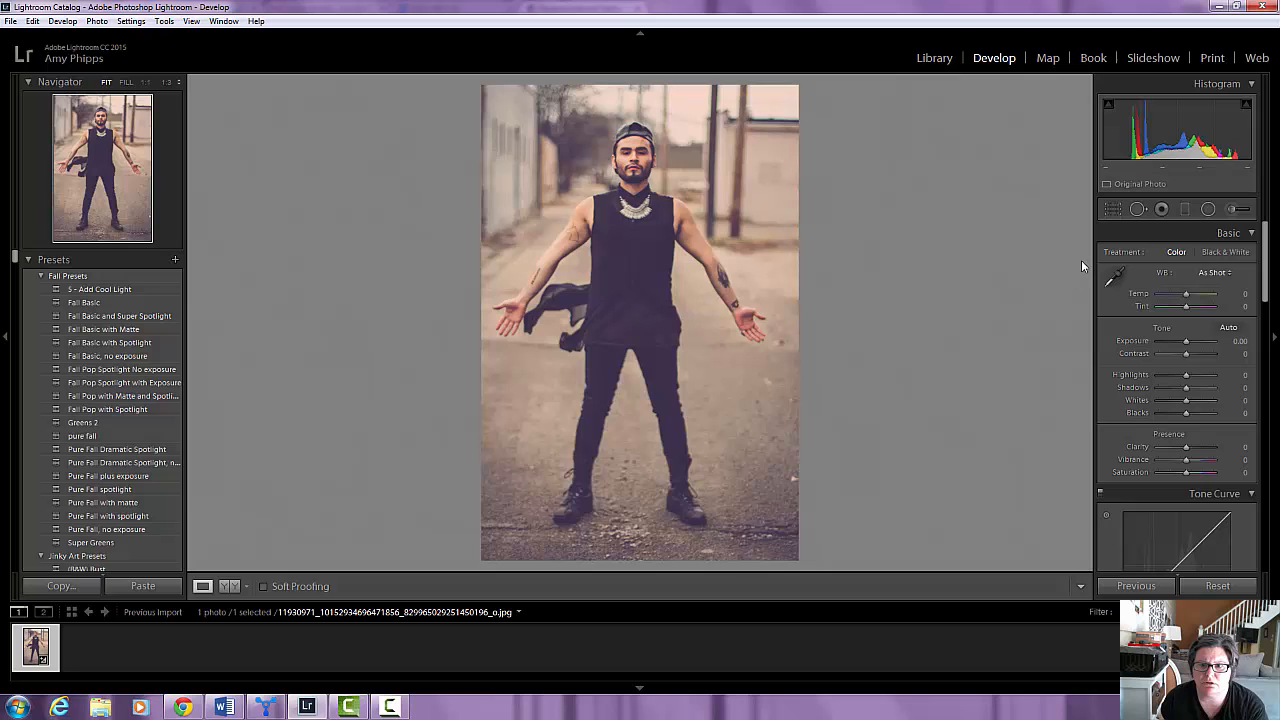
Reopen the Spot Removal edits and fine-tune the cloned wall patches, nudging the upper patch down and the edge patch outward
click(1137, 208)
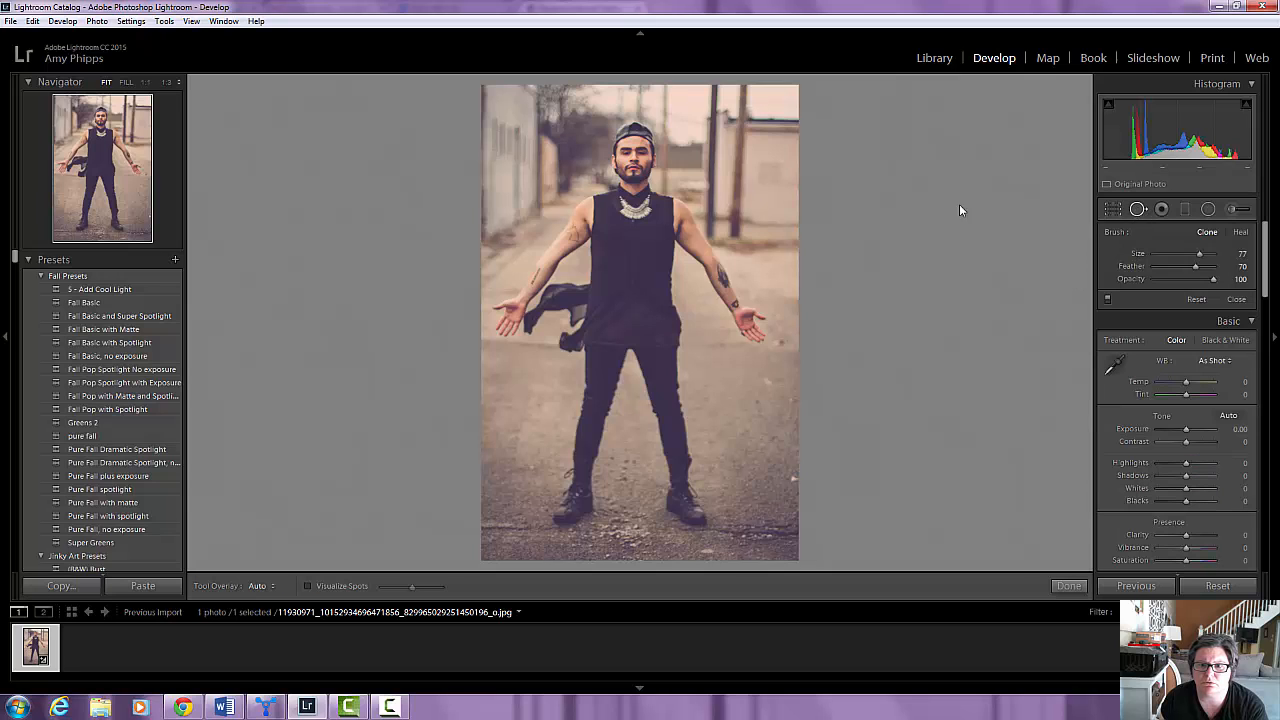
click(768, 193)
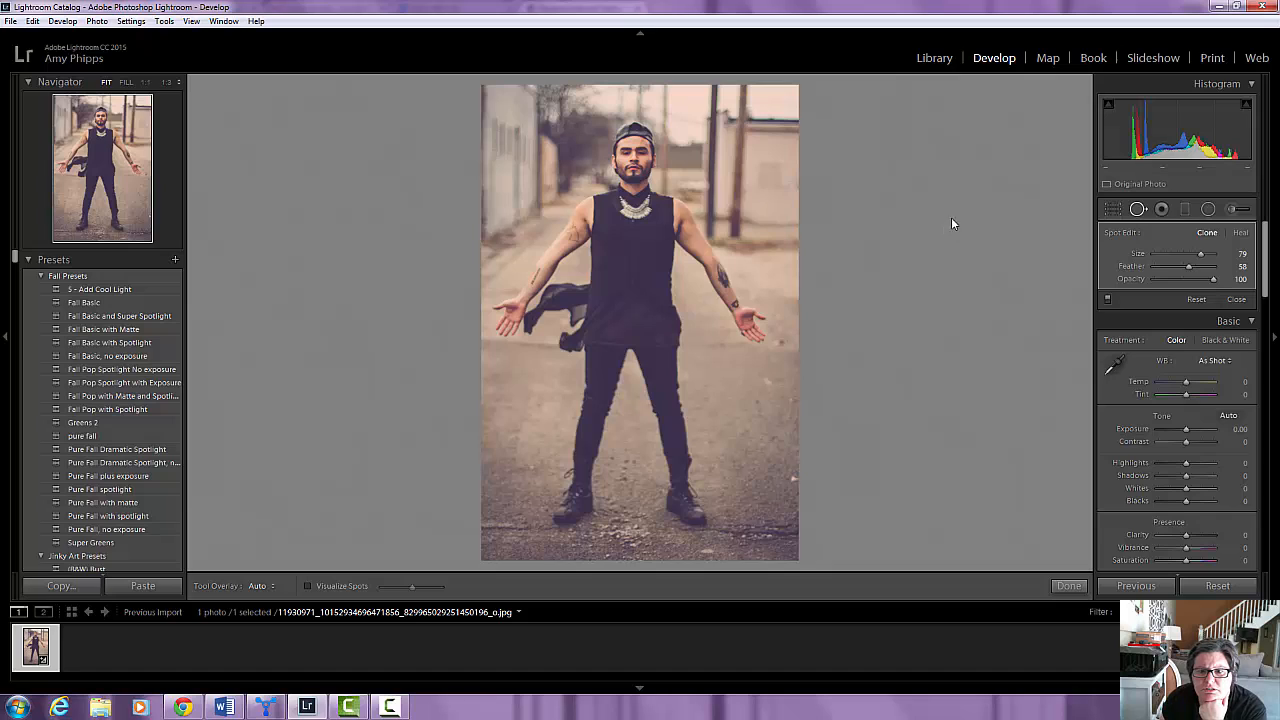
mouse_move(798, 182)
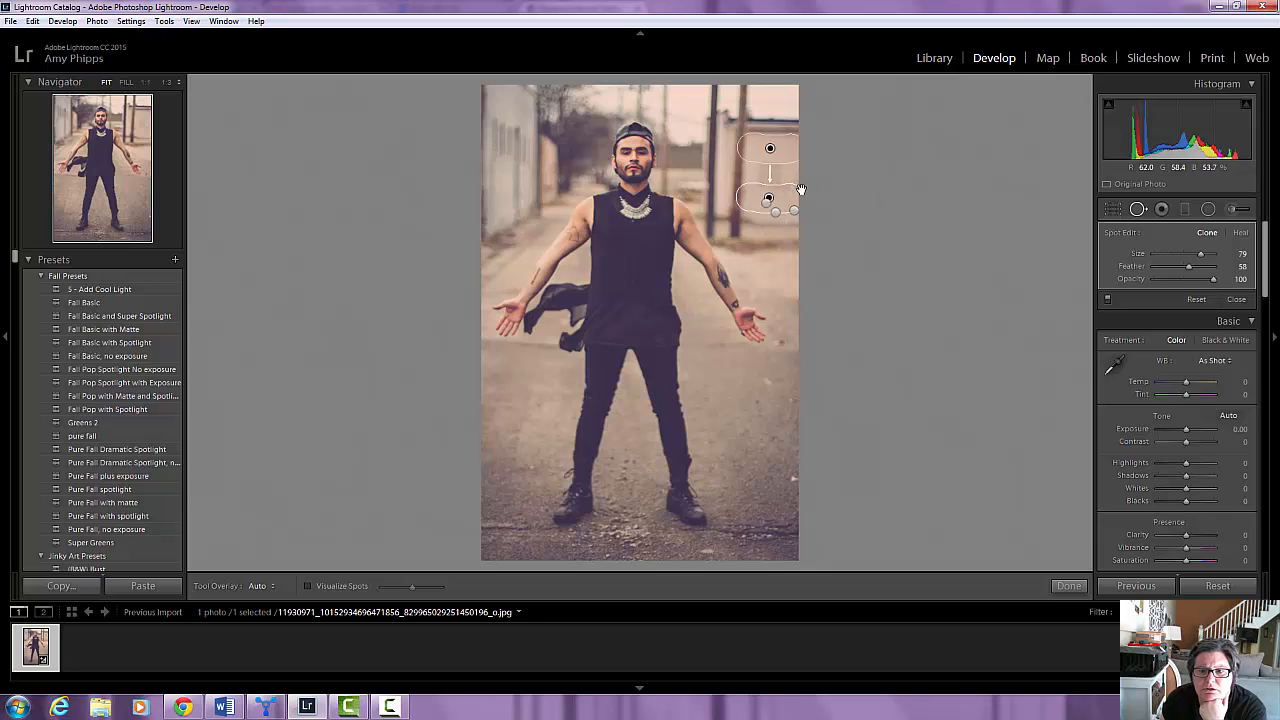
key(Delete)
key(Delete)
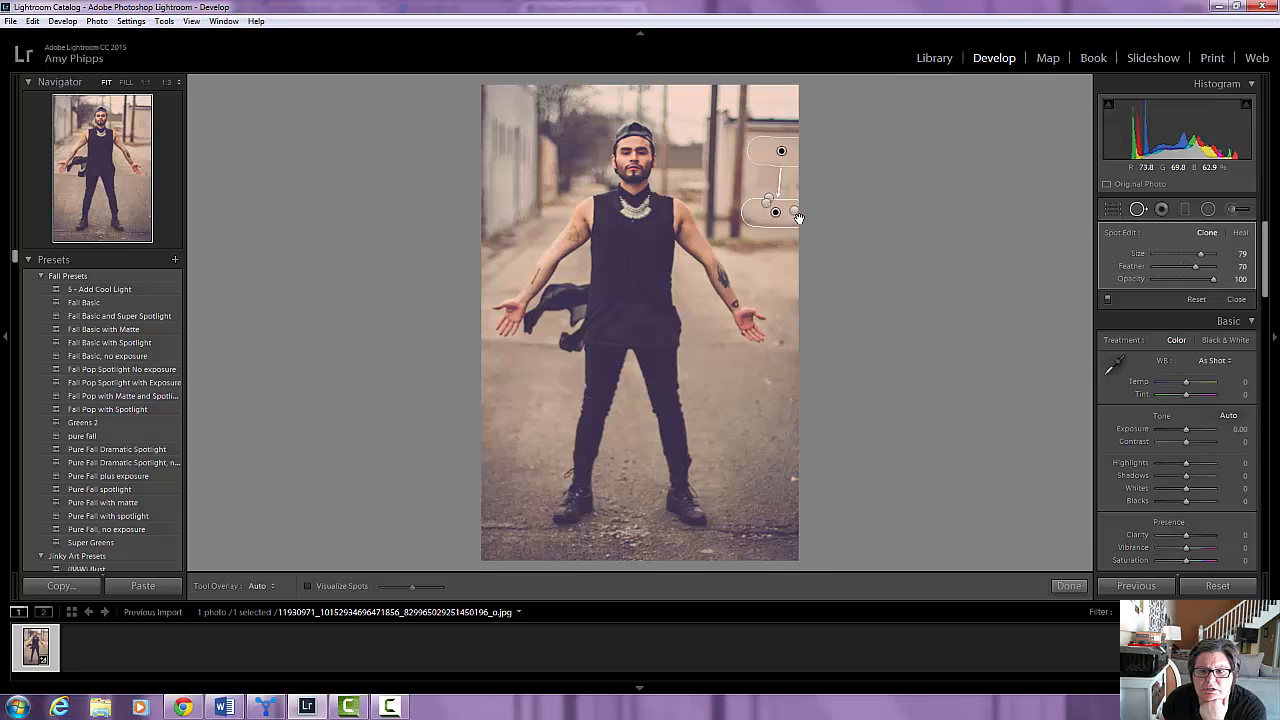
click(794, 210)
click(793, 211)
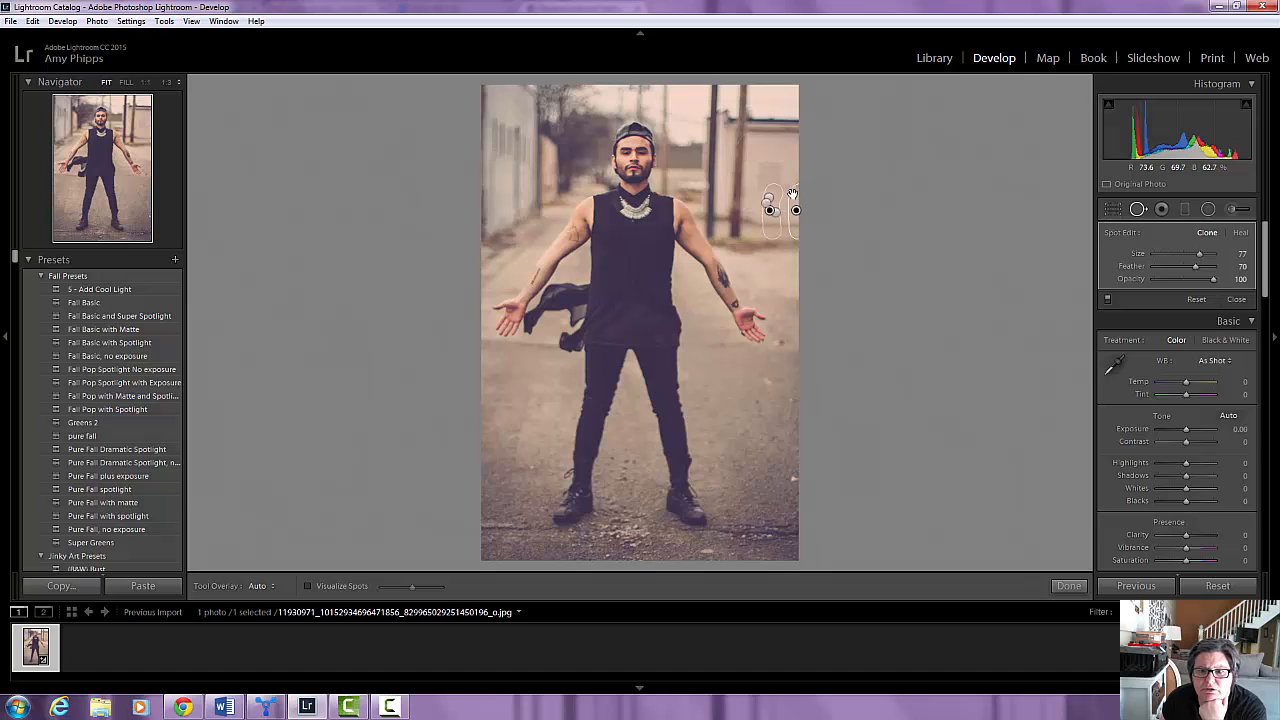
click(785, 194)
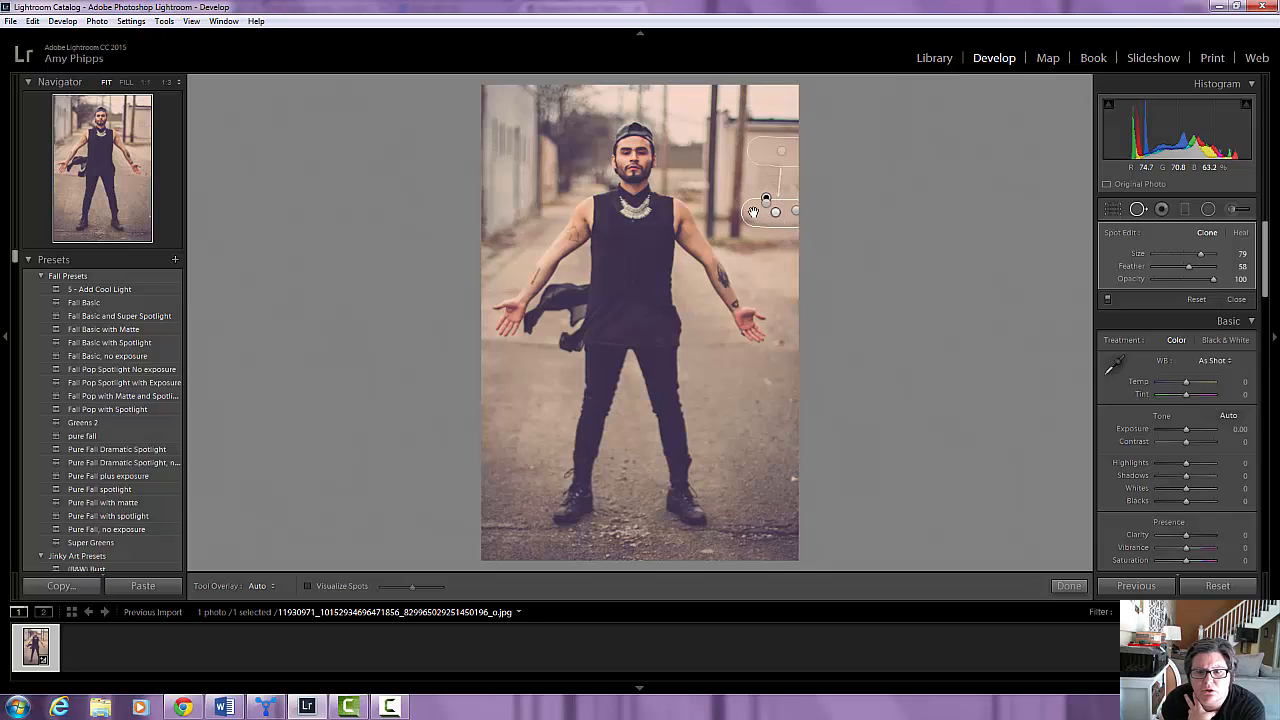
click(758, 218)
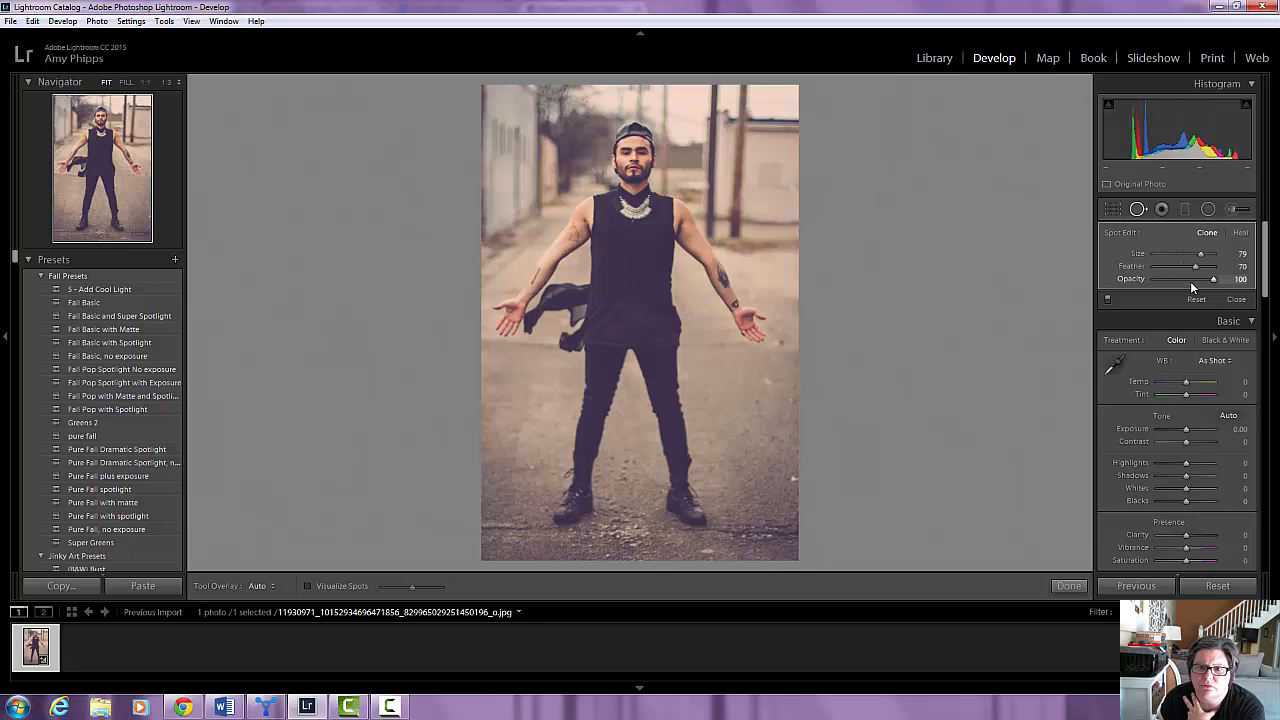
Reopen the Spot Removal edits and nudge the cloned wall patch covering the dumpster slightly upward
click(1236, 299)
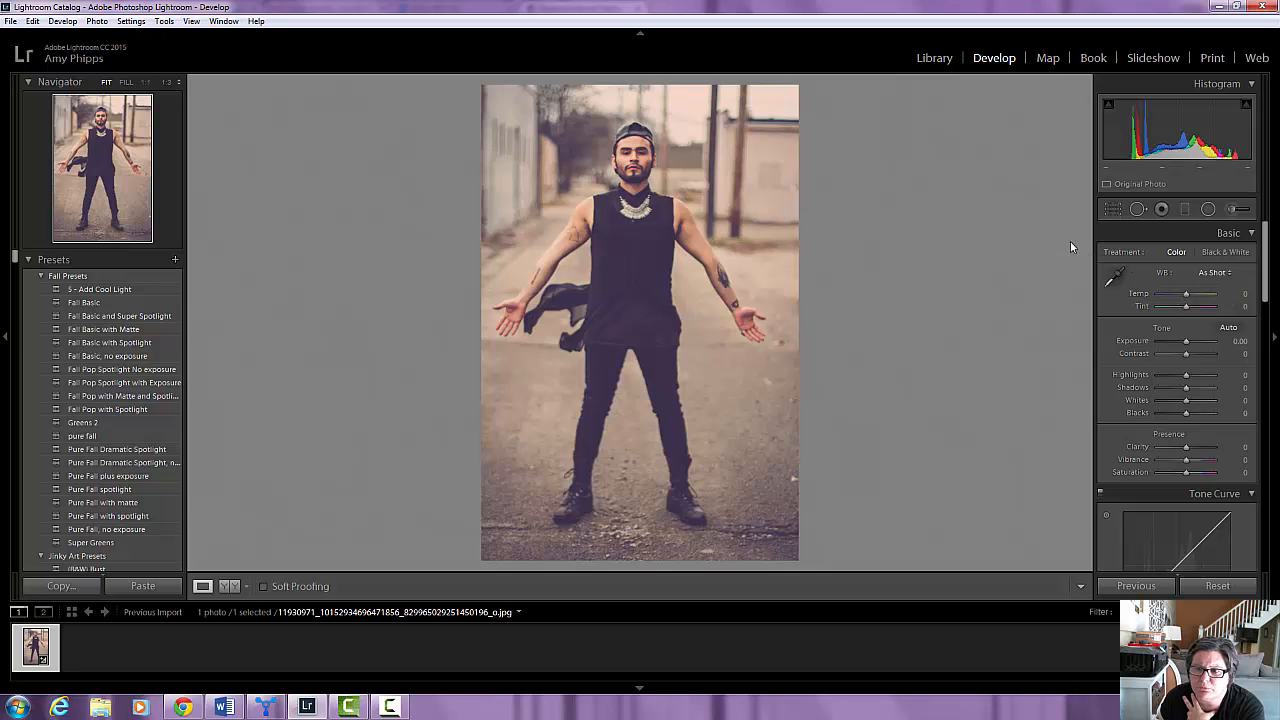
click(1136, 210)
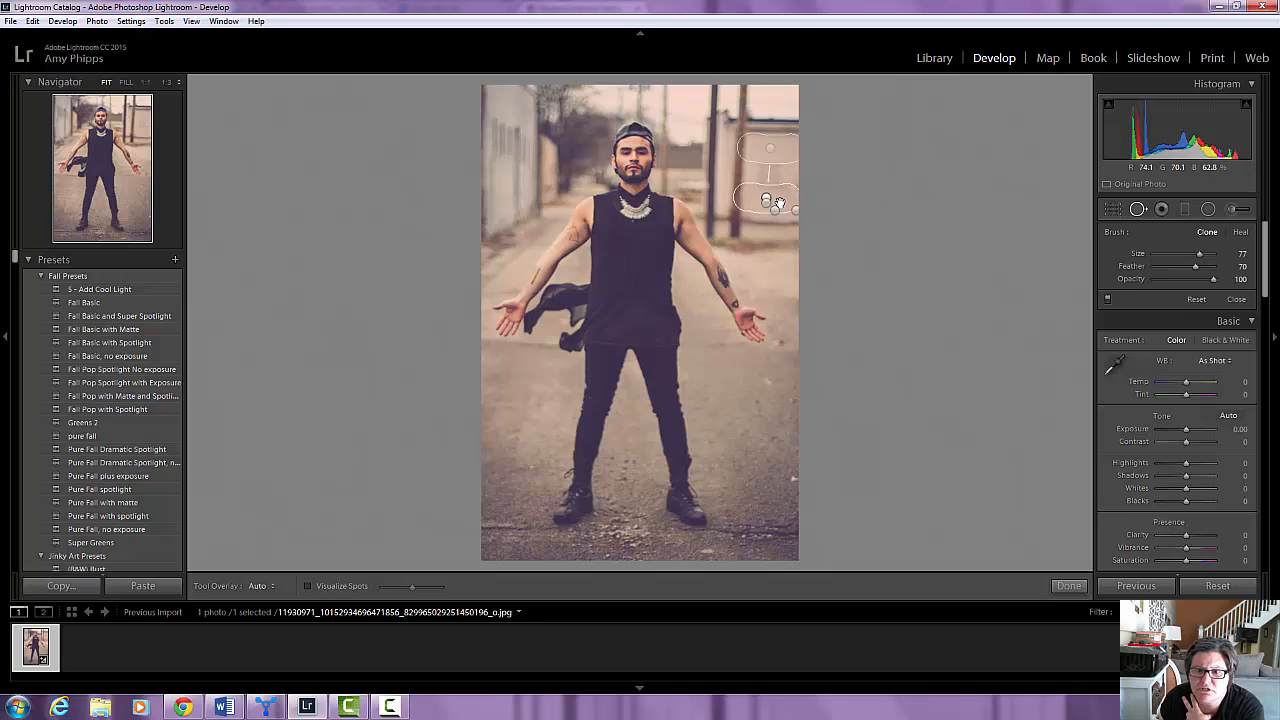
click(786, 199)
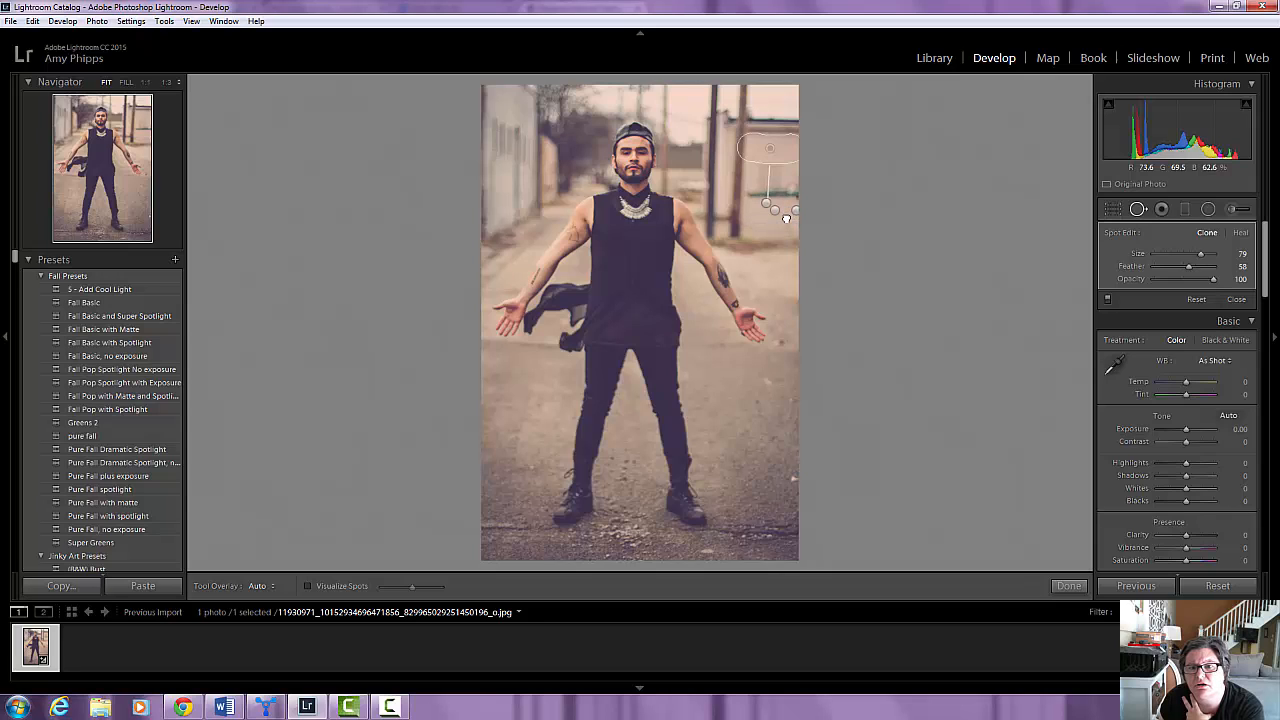
drag(786, 218, 788, 197)
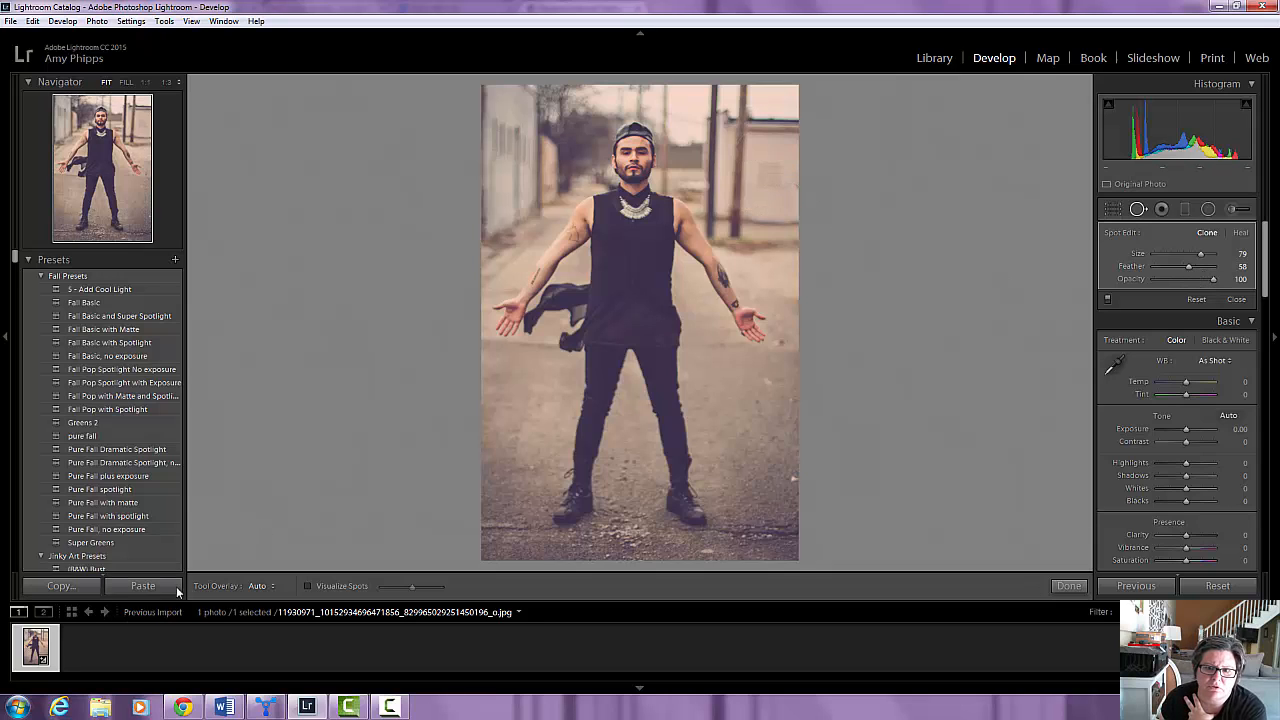
Create a virtual copy of the photo, reset it to the unedited original, and switch between both versions to compare the dumpster area
right_click(33, 648)
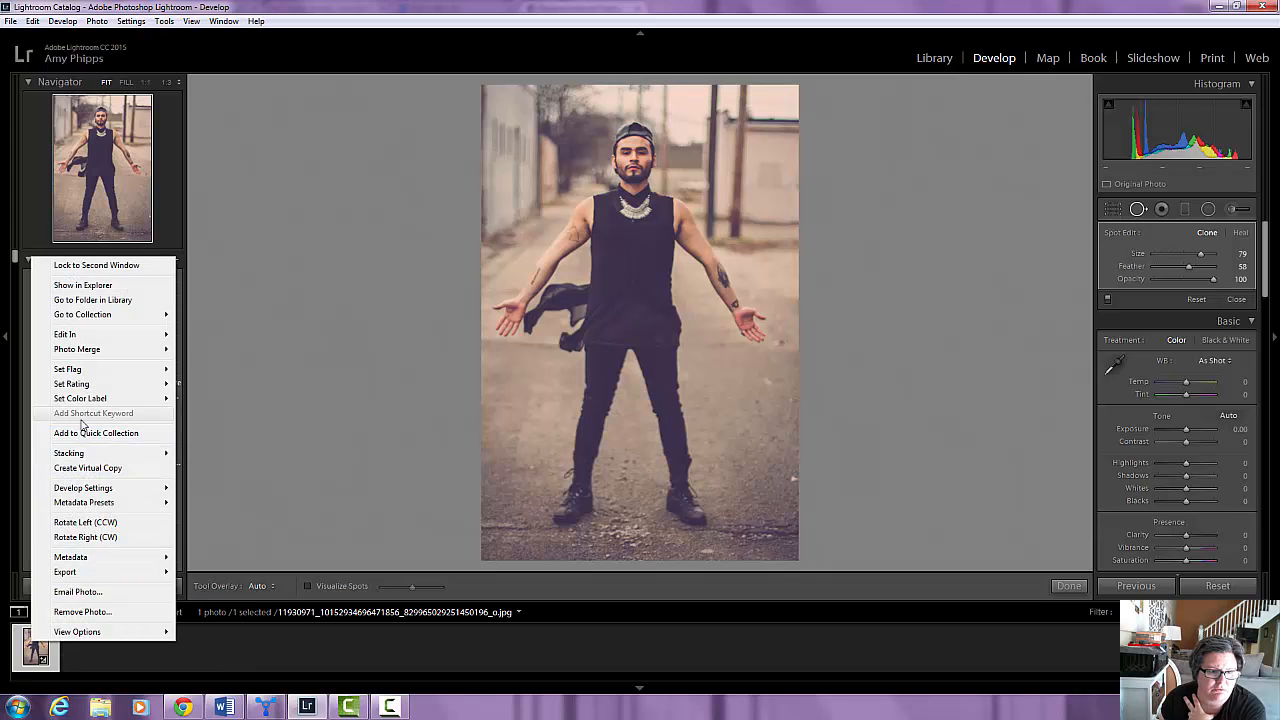
click(86, 468)
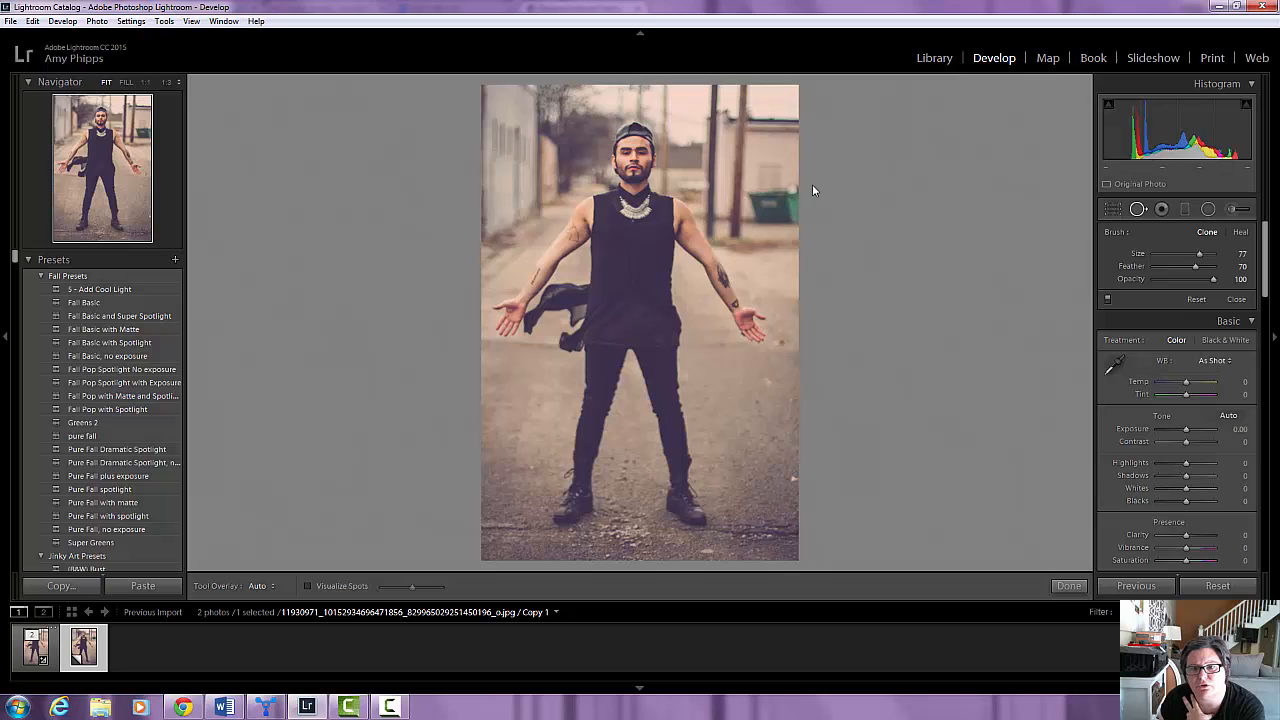
click(34, 648)
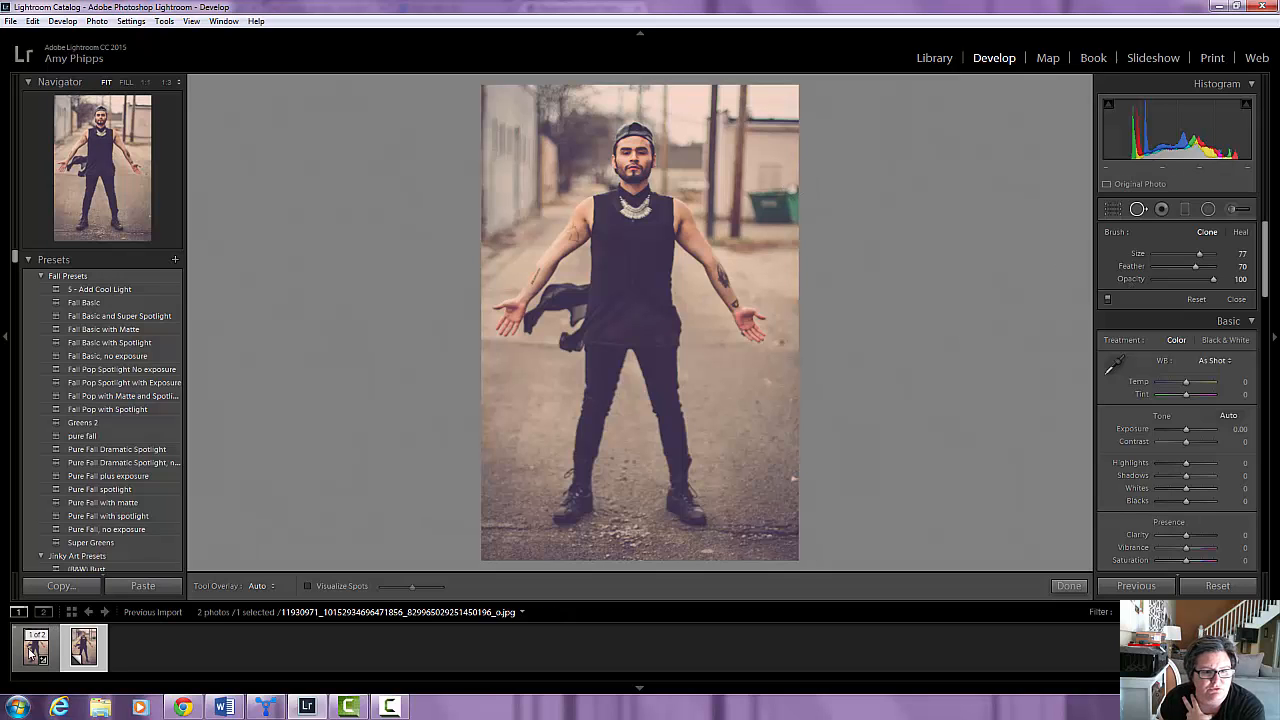
click(85, 650)
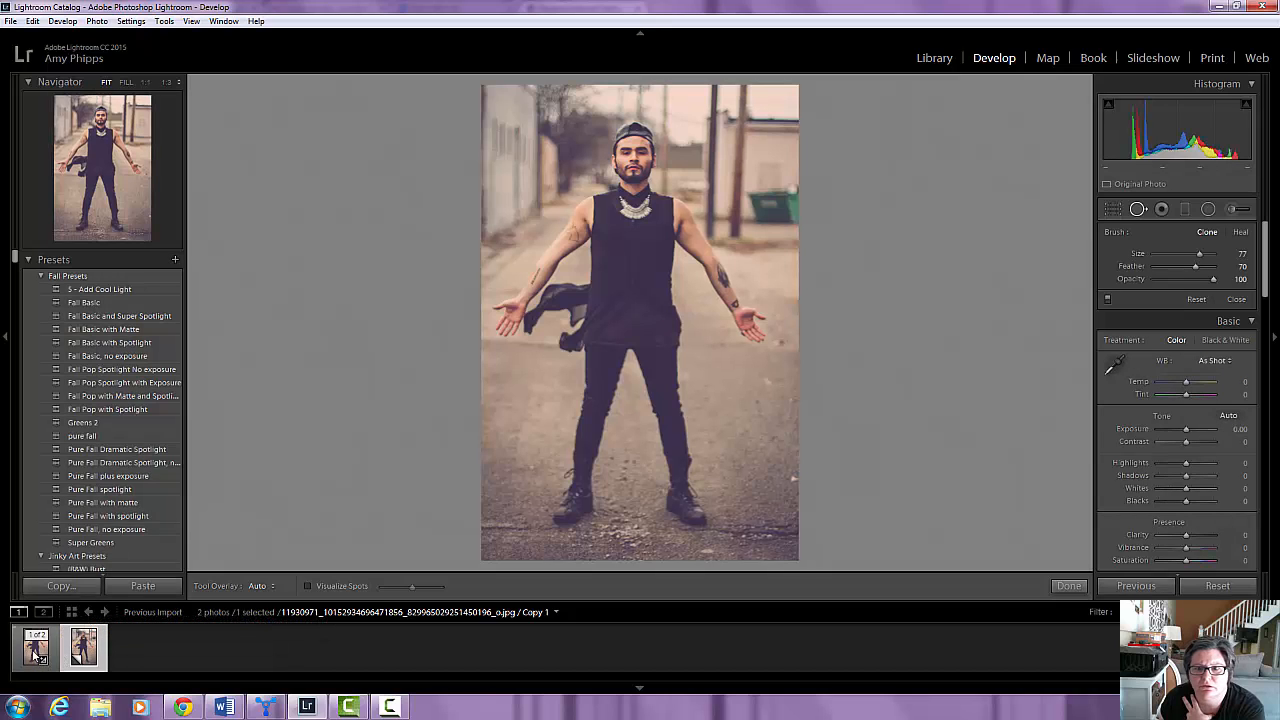
click(34, 650)
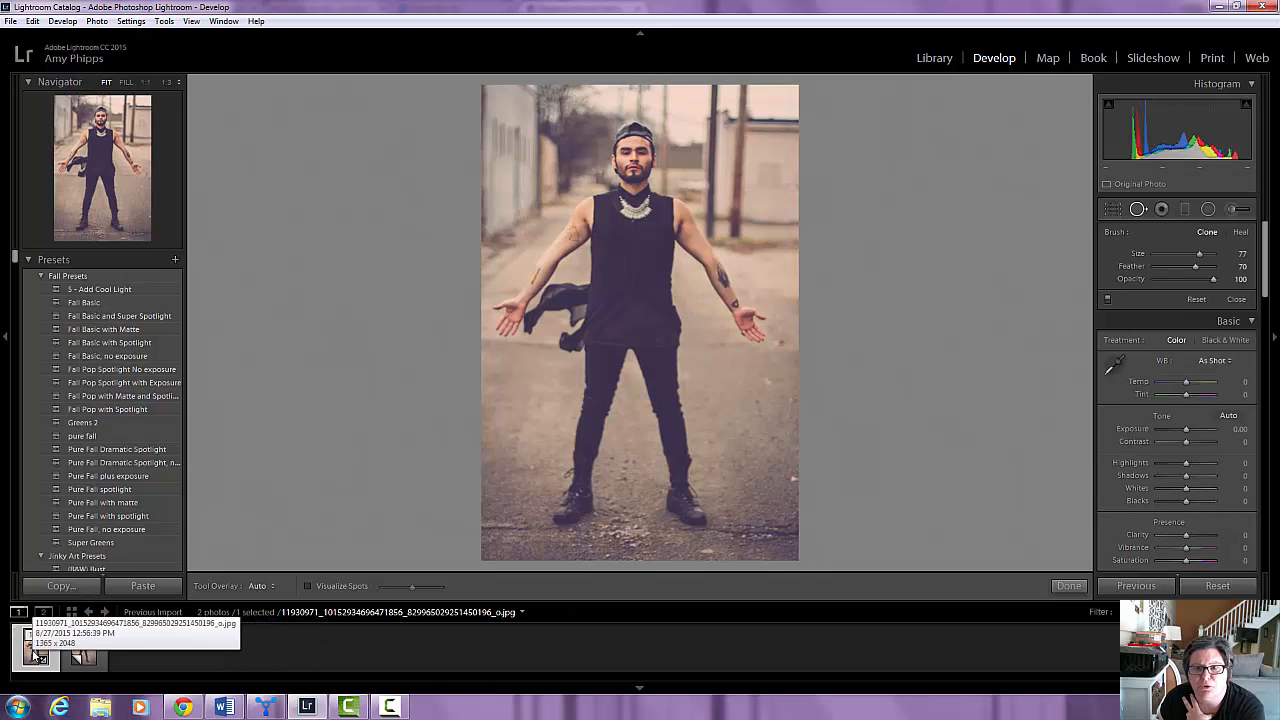
click(90, 652)
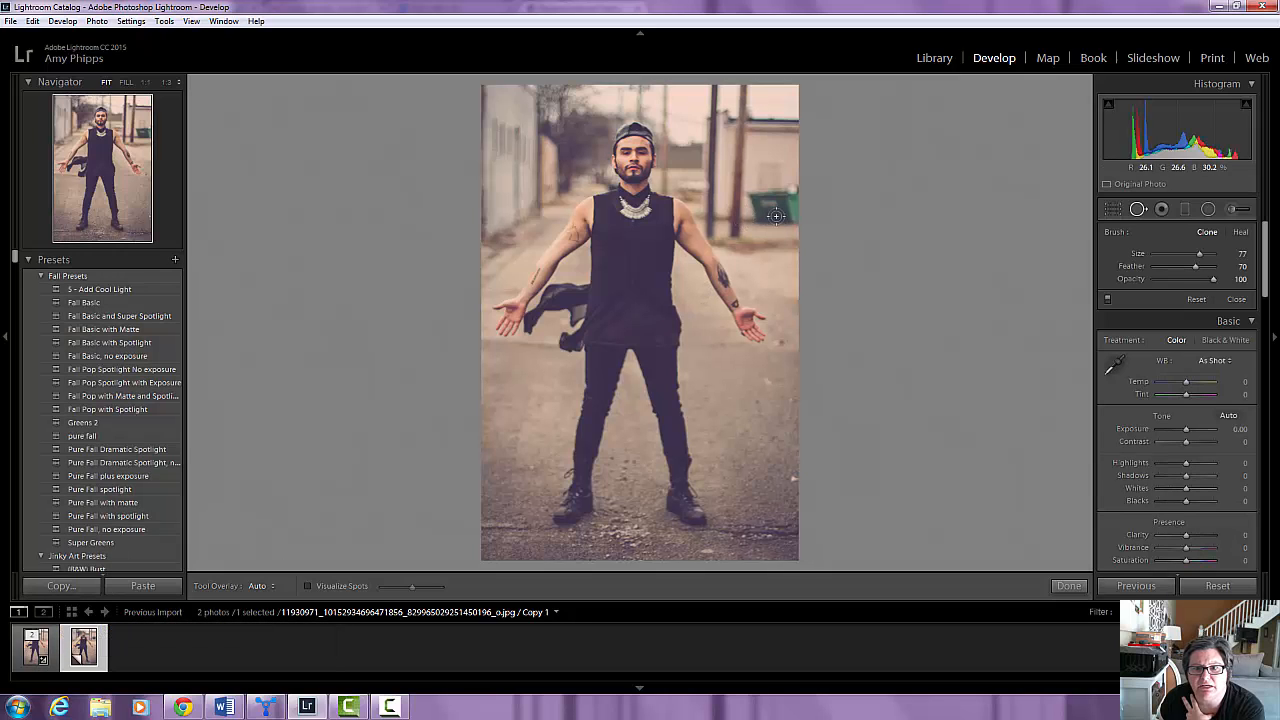
click(34, 650)
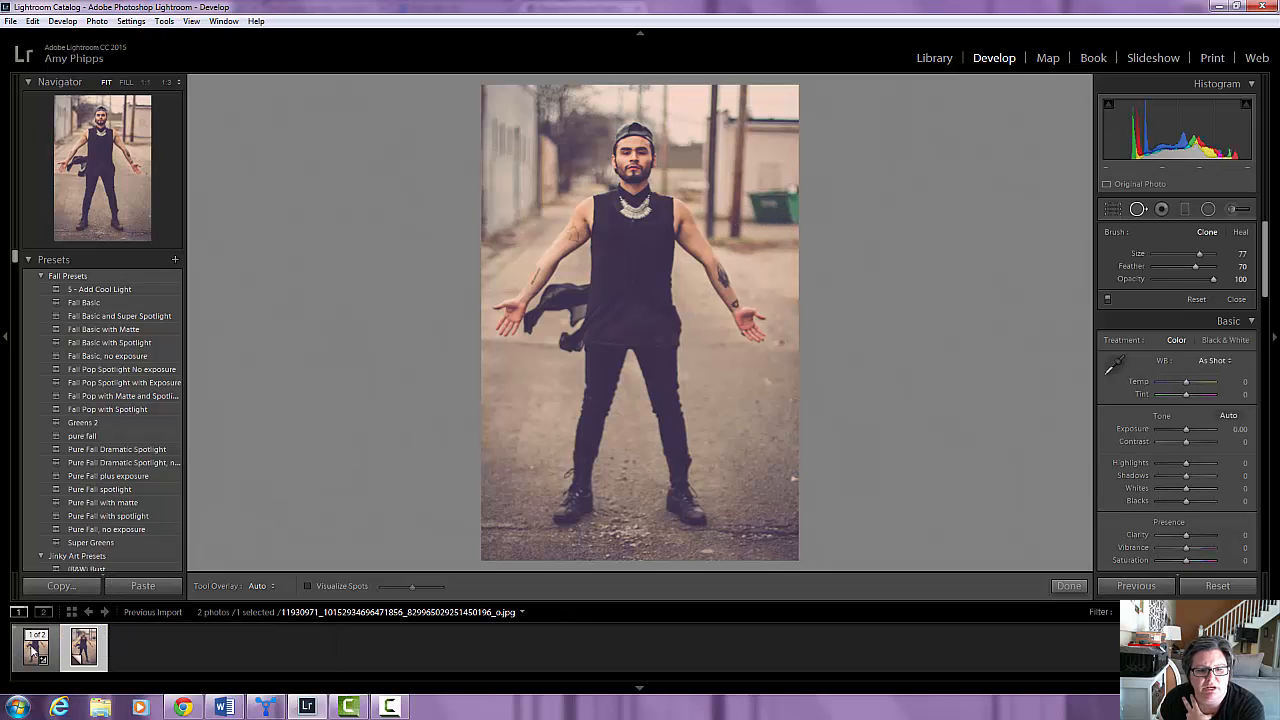